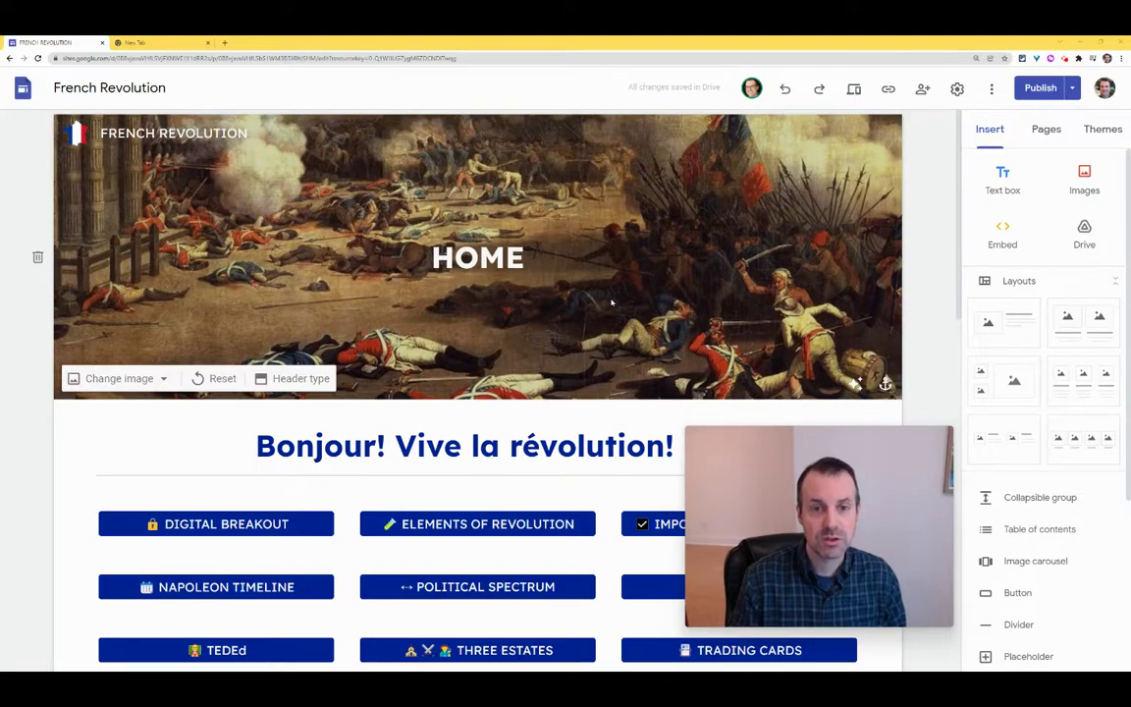
Record a 5-second Mote voice note so its link is copied, then close the Mote popup.
scroll(611, 302, down, 3)
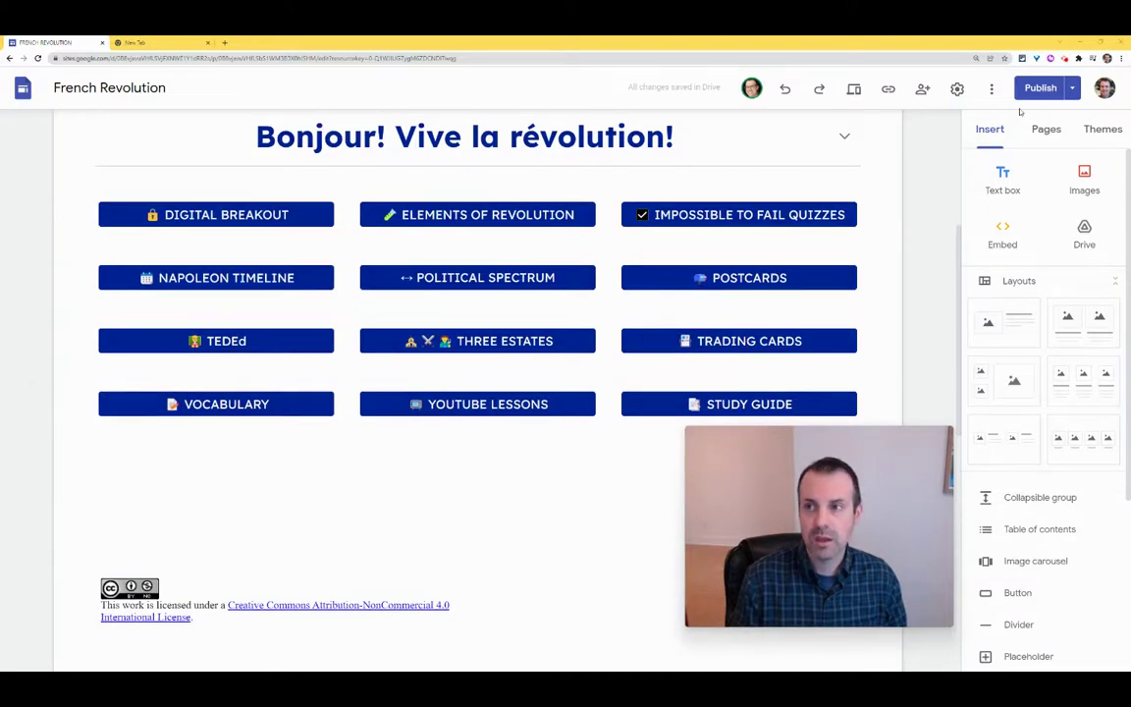
click(1050, 59)
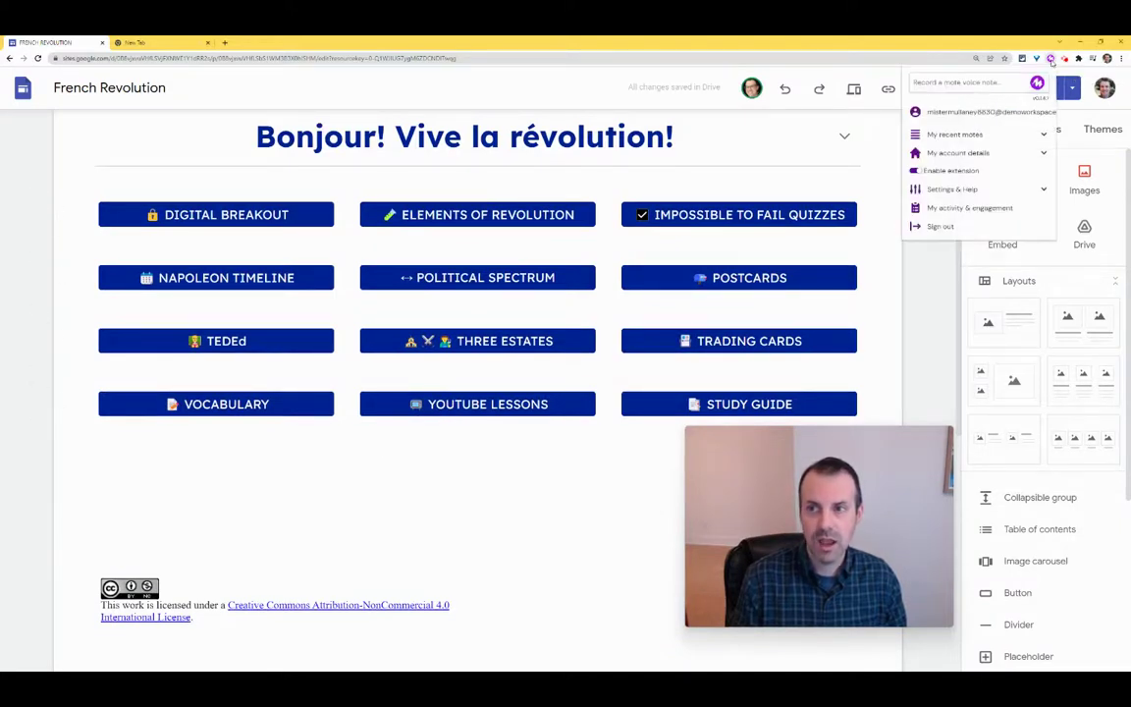
click(1038, 86)
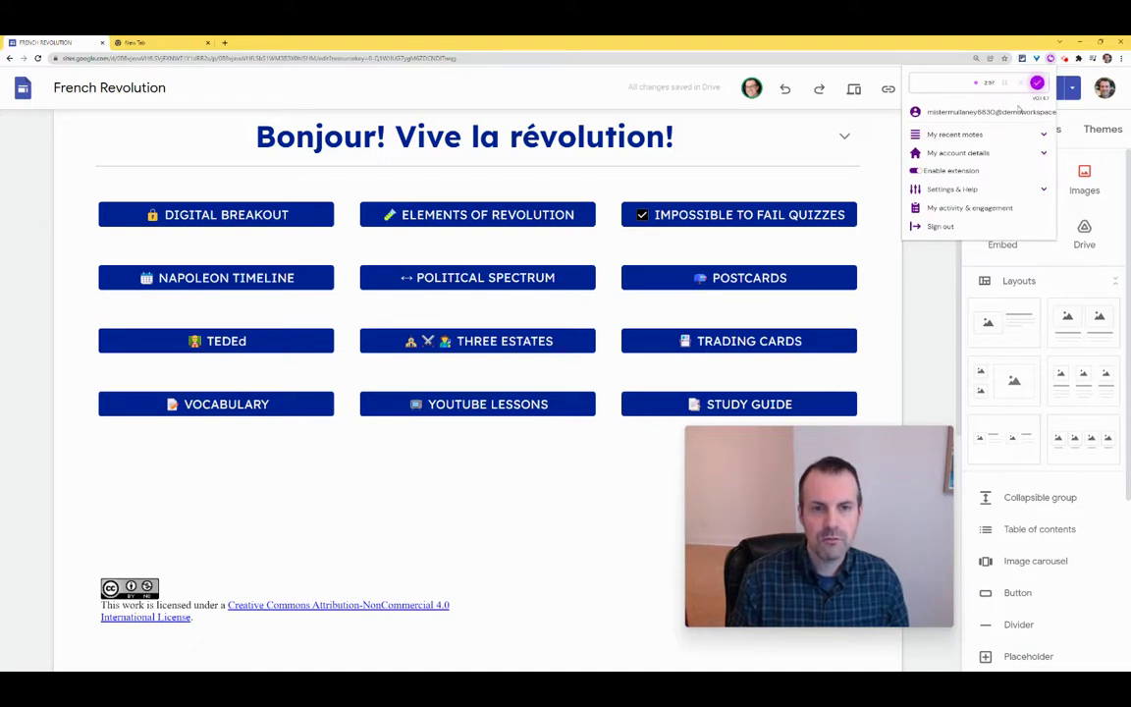
click(1037, 84)
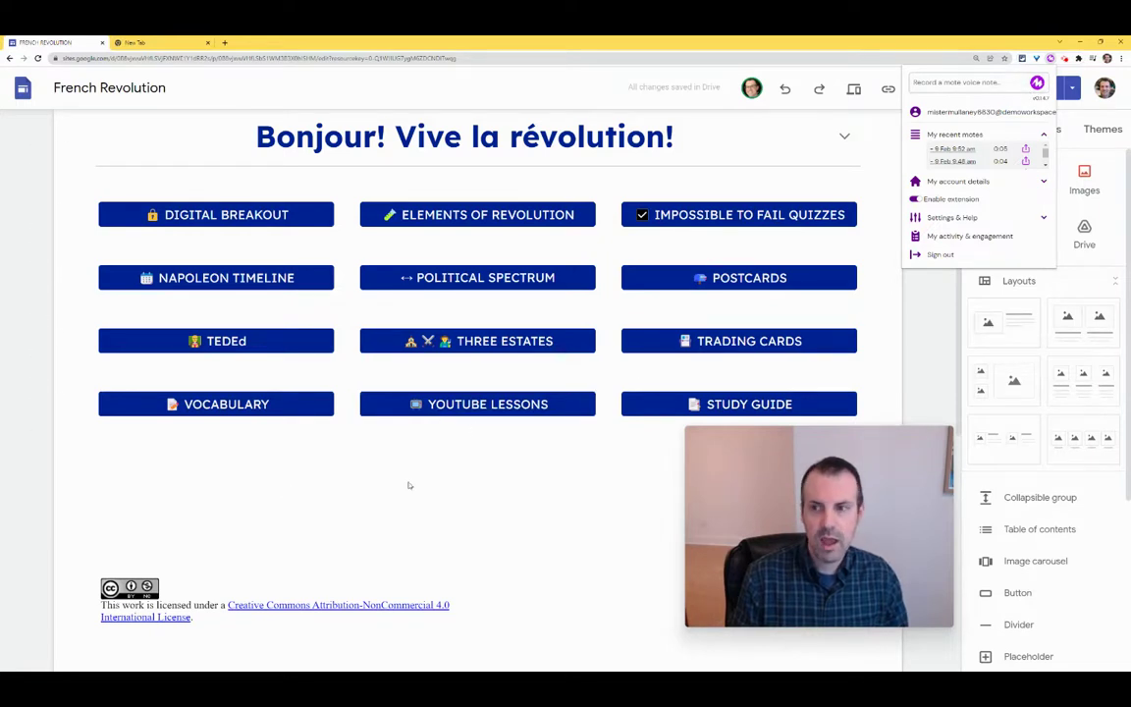
click(929, 318)
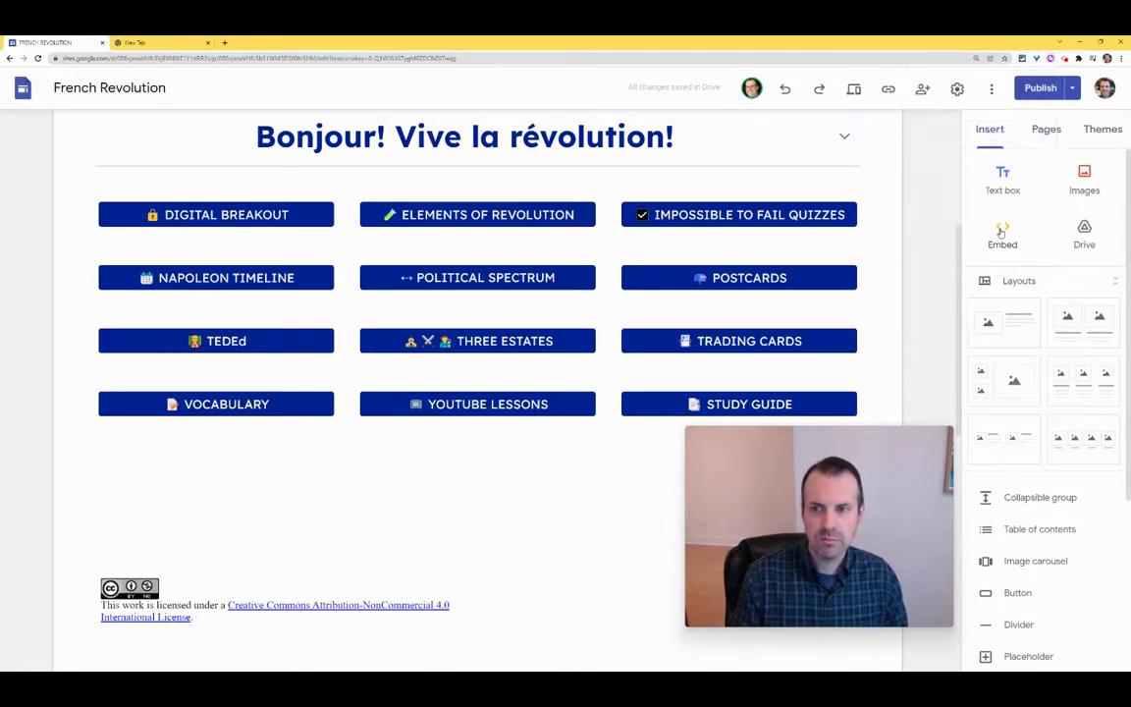
Embed the pasted Mote link as a Whole page embed below the buttons, showing a 0:04 player.
double_click(187, 487)
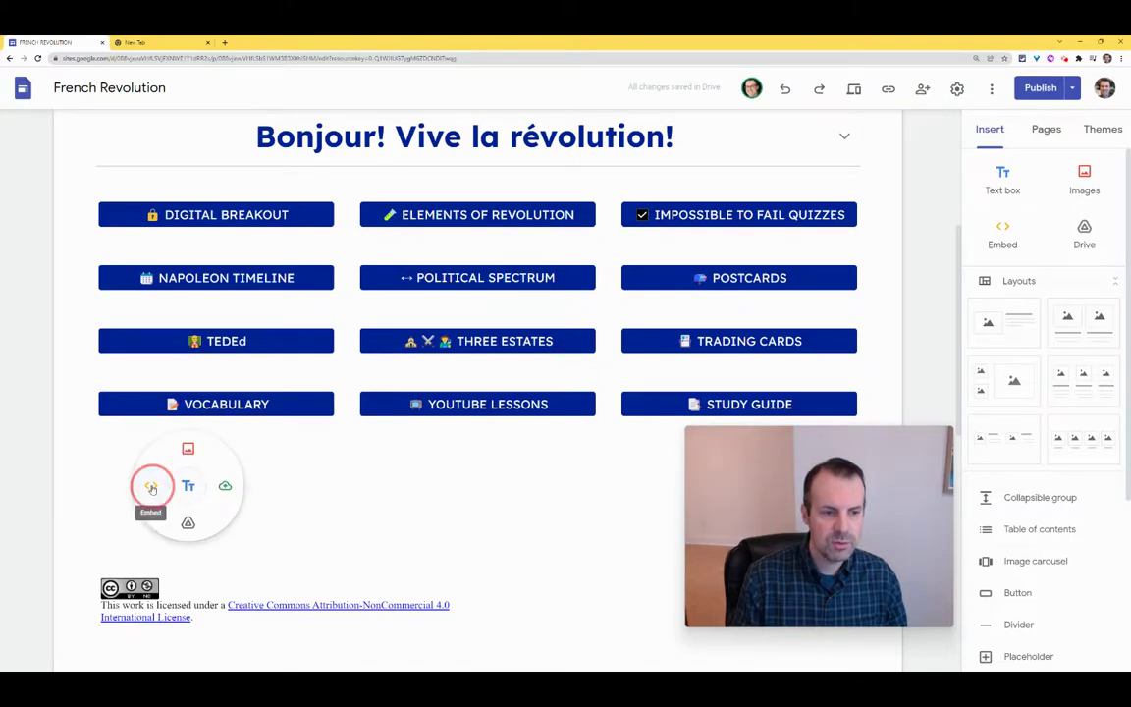
click(150, 488)
right_click(413, 383)
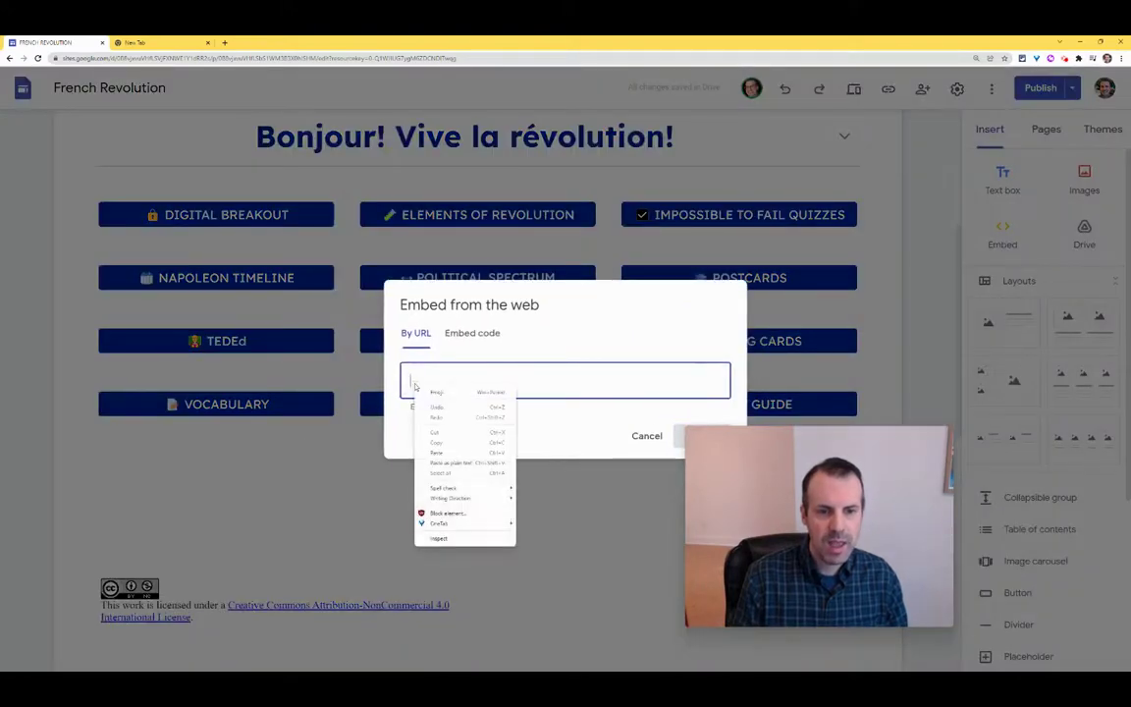
click(437, 453)
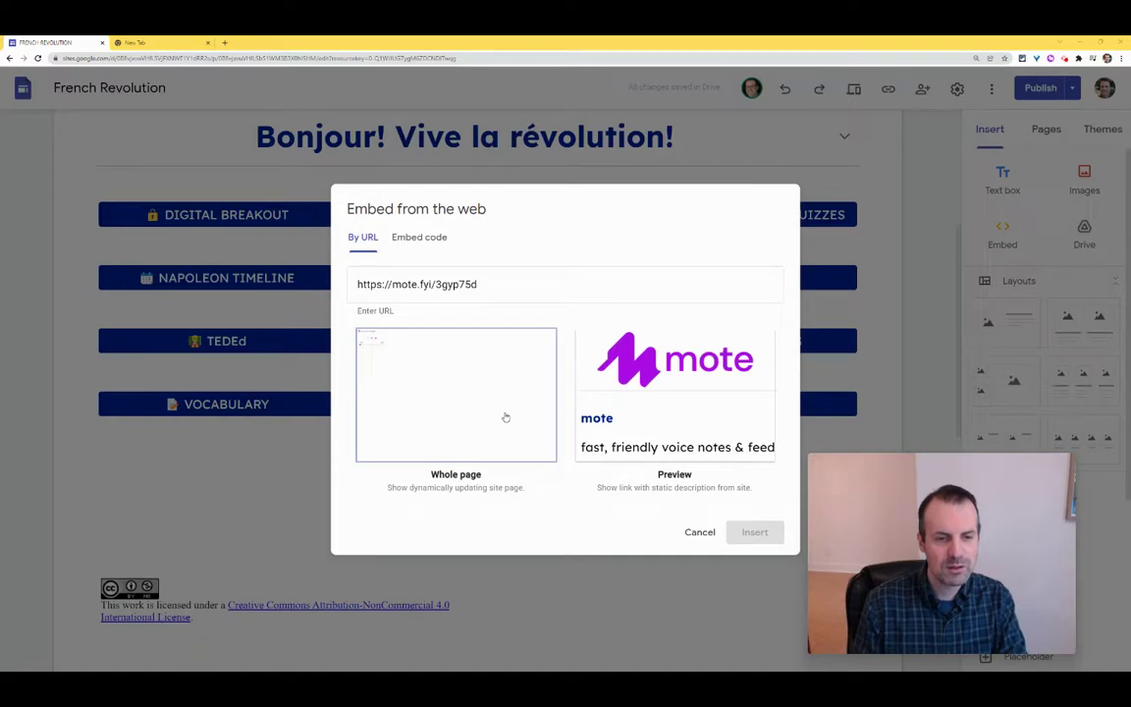
click(506, 418)
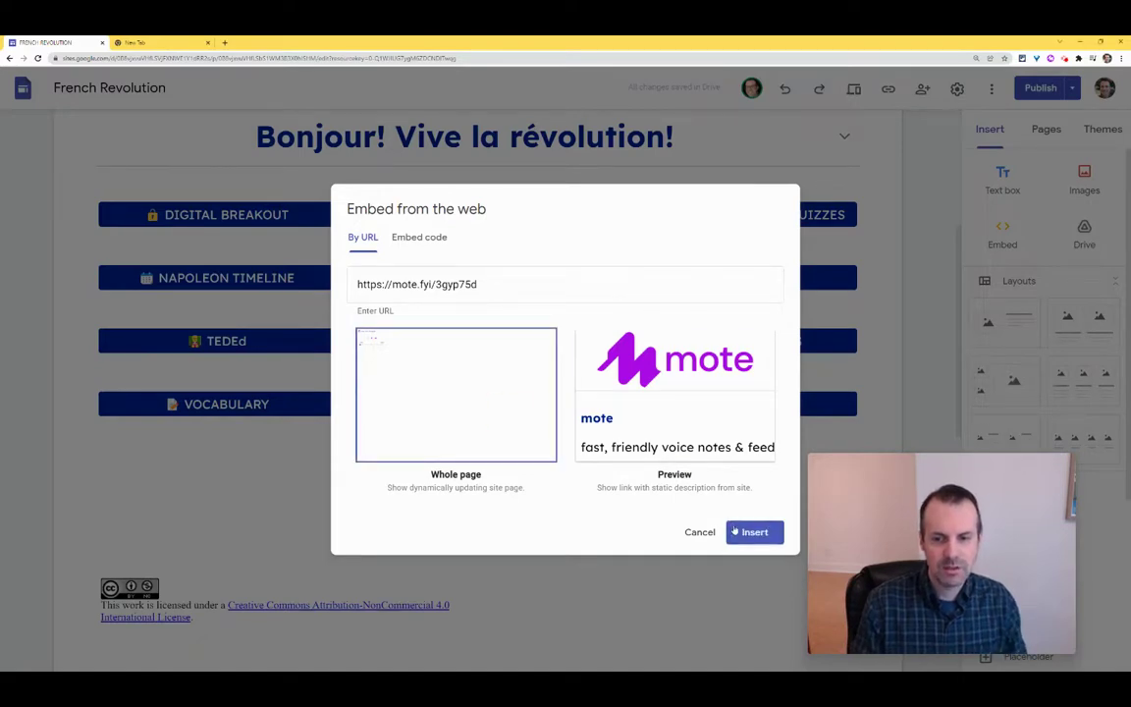
click(749, 531)
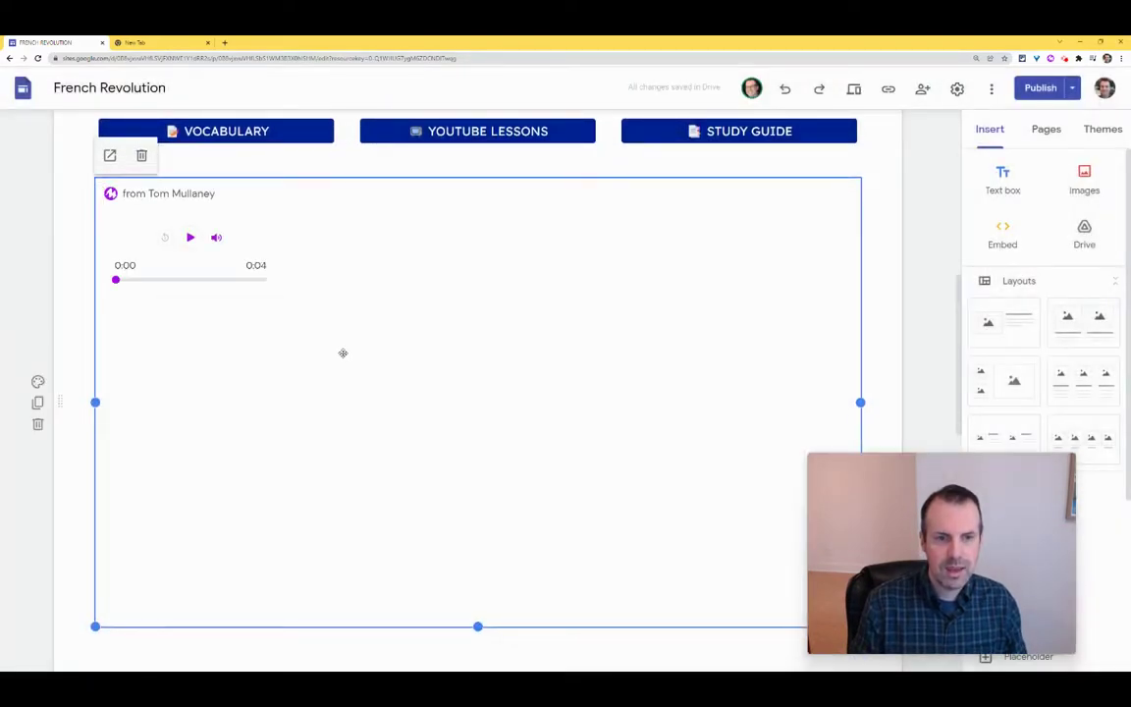
Resize the Mote embed into a compact box that fits just its audio controls.
drag(850, 530, 947, 475)
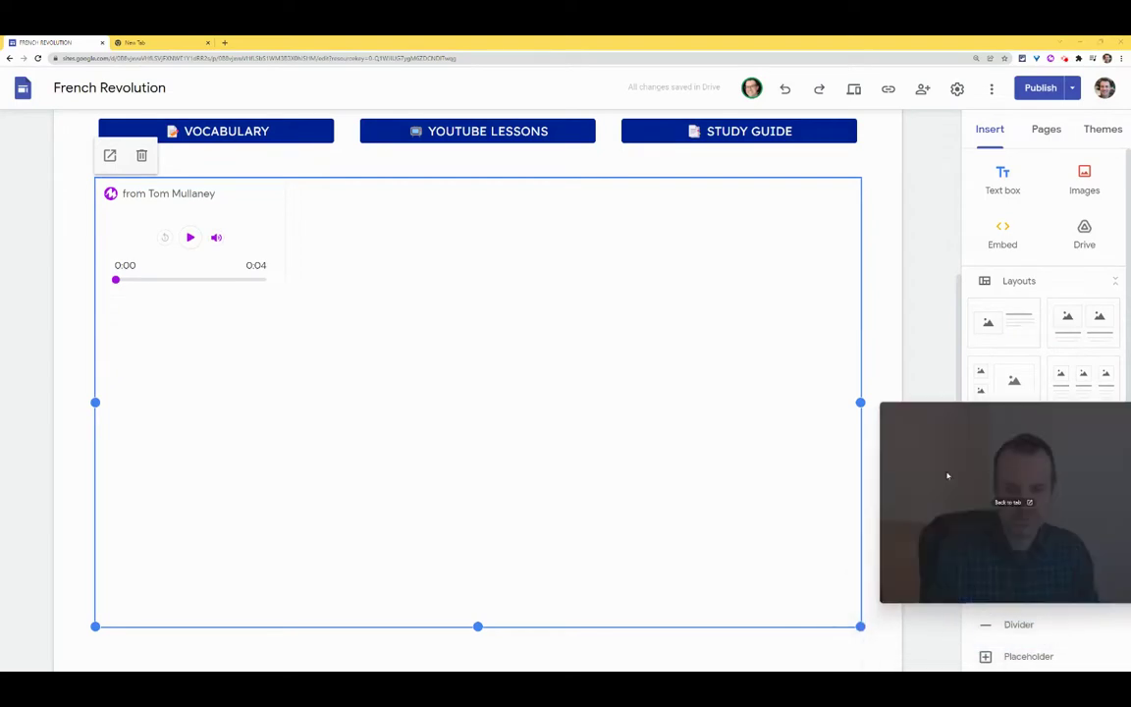
drag(860, 626, 291, 299)
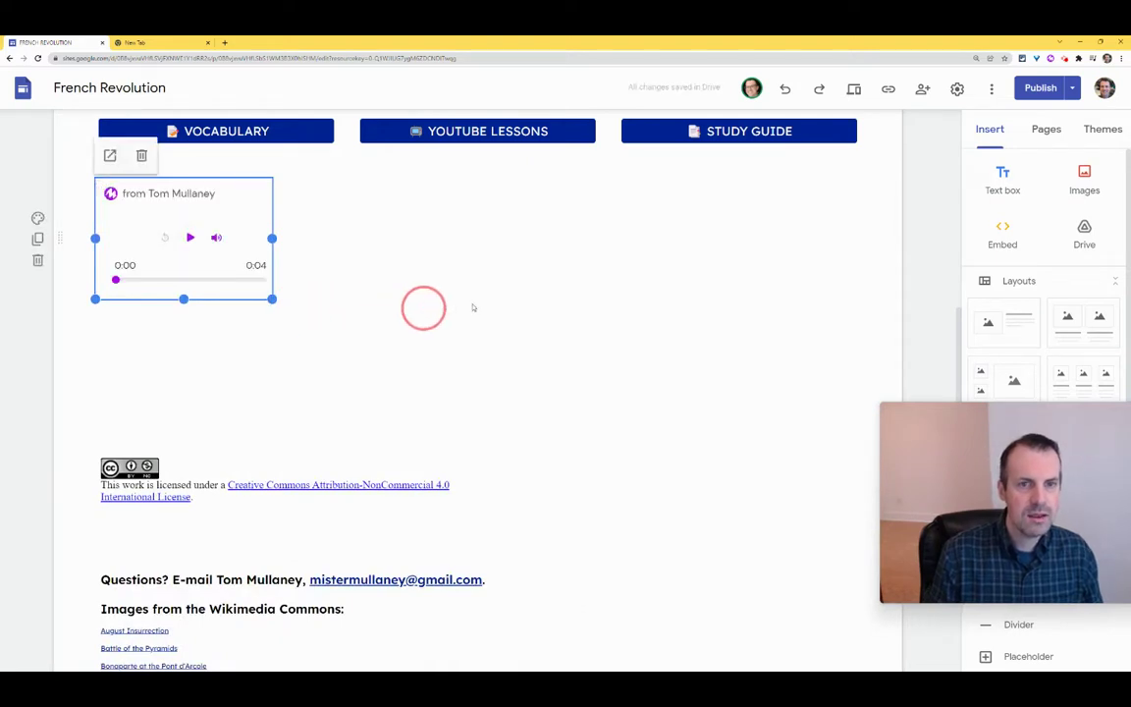
drag(272, 300, 274, 306)
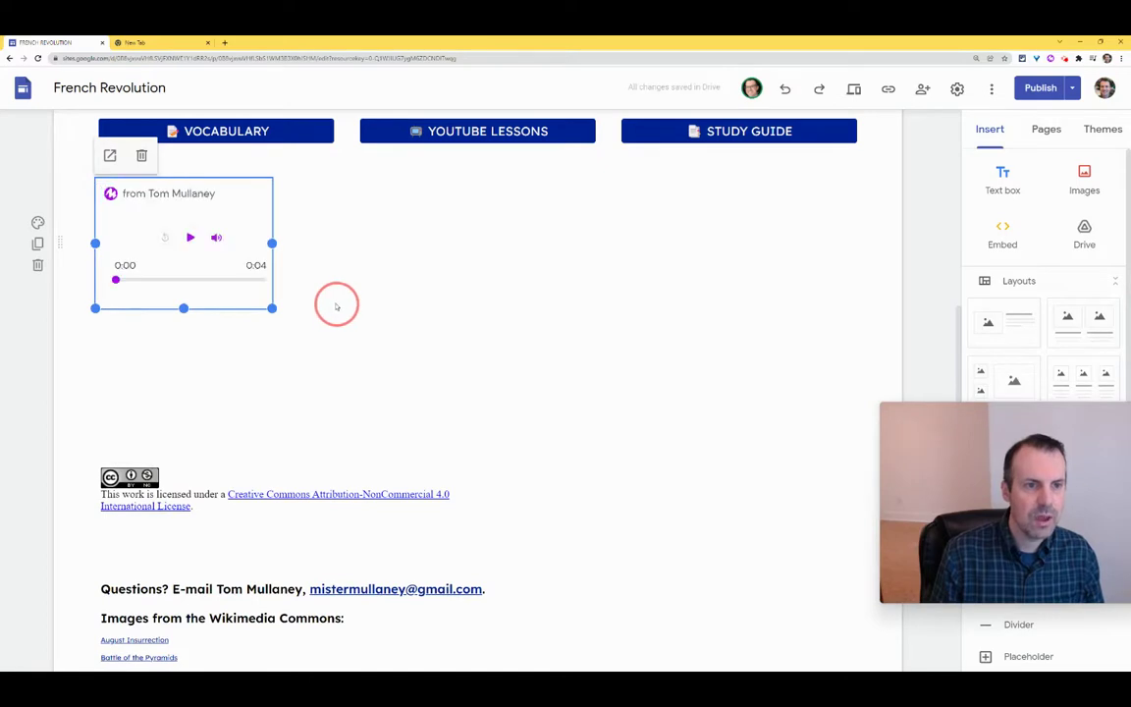
click(855, 90)
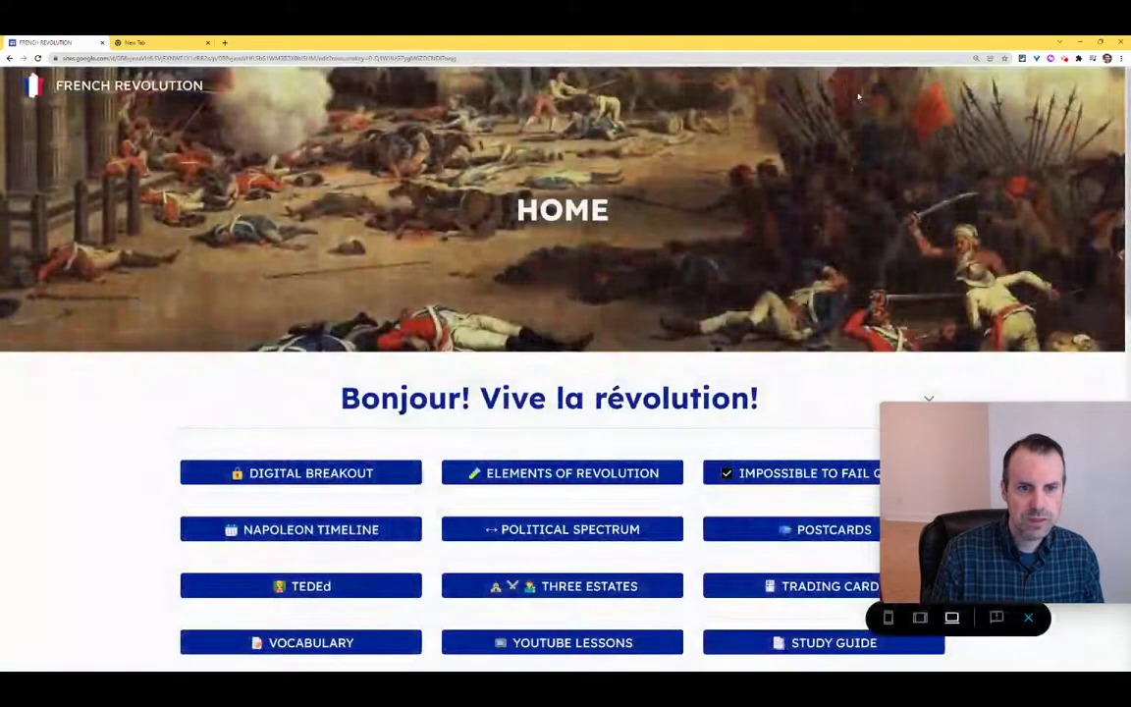
scroll(510, 390, down, 5)
click(275, 348)
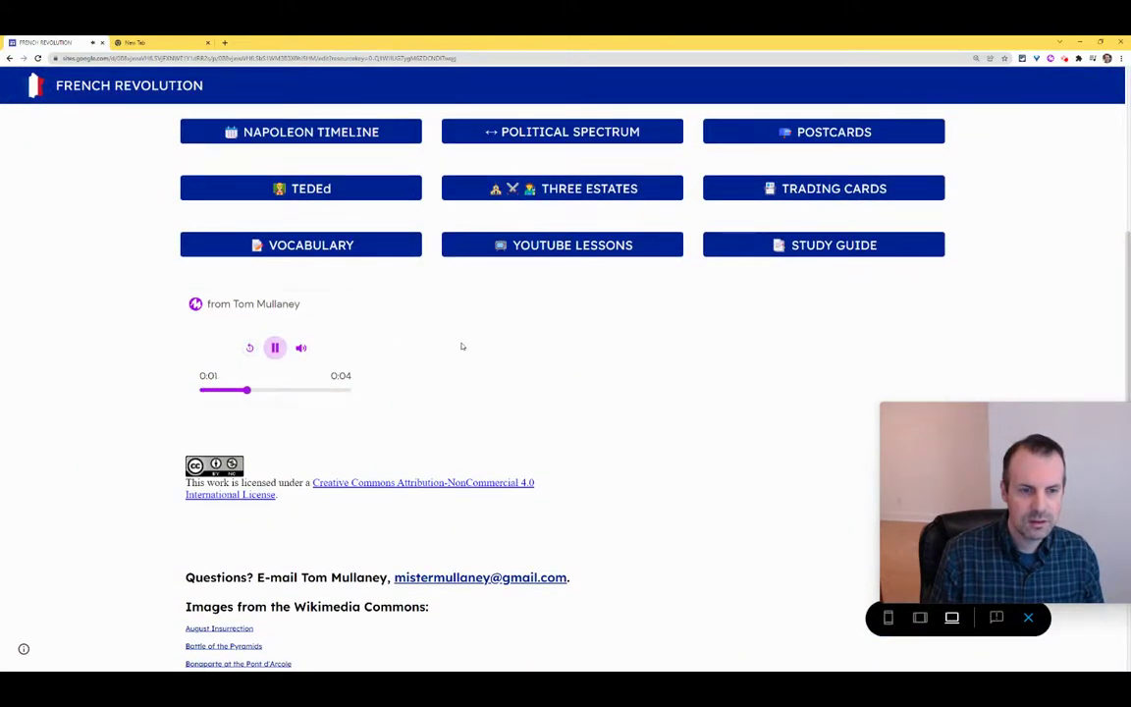
click(275, 349)
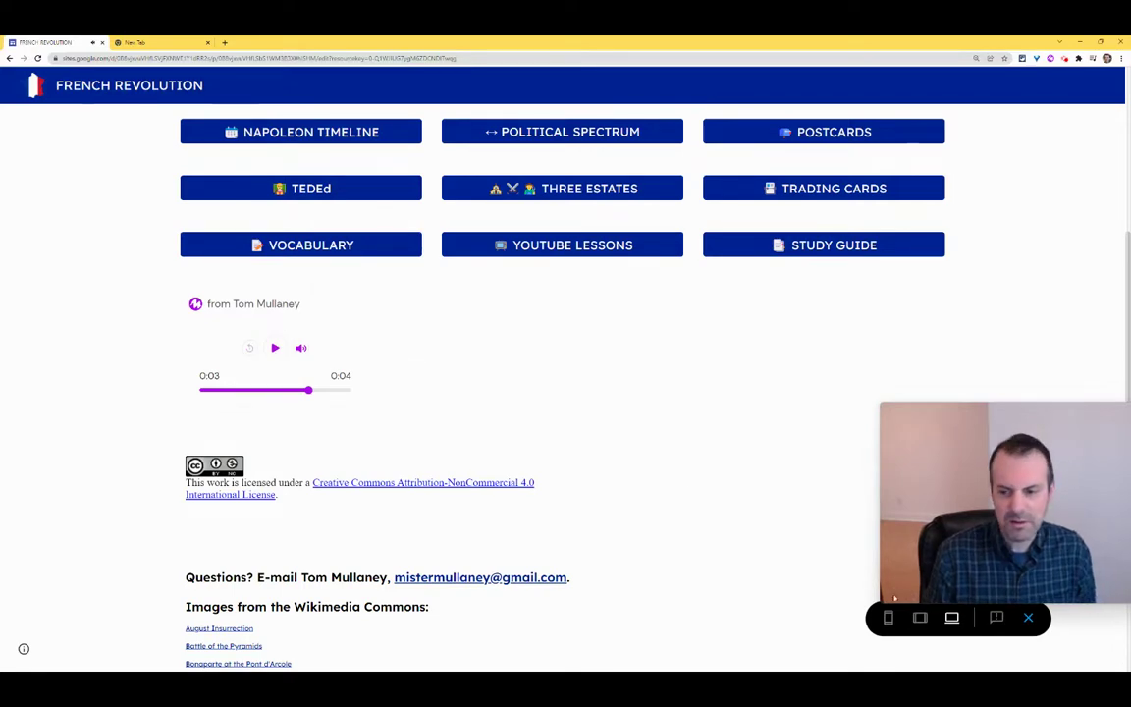
click(1028, 619)
scroll(210, 230, down, 2)
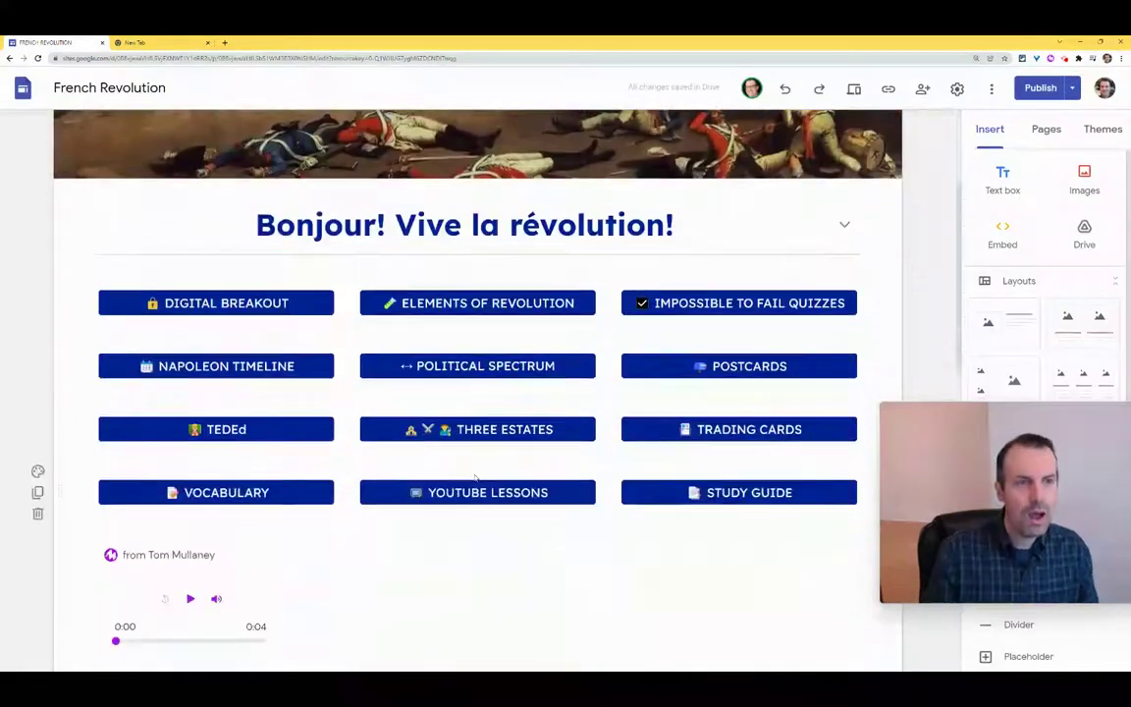
Record a second 5-second Mote note from the new tab, then return to the French Revolution editor.
scroll(294, 285, up, 1)
scroll(308, 295, down, 1)
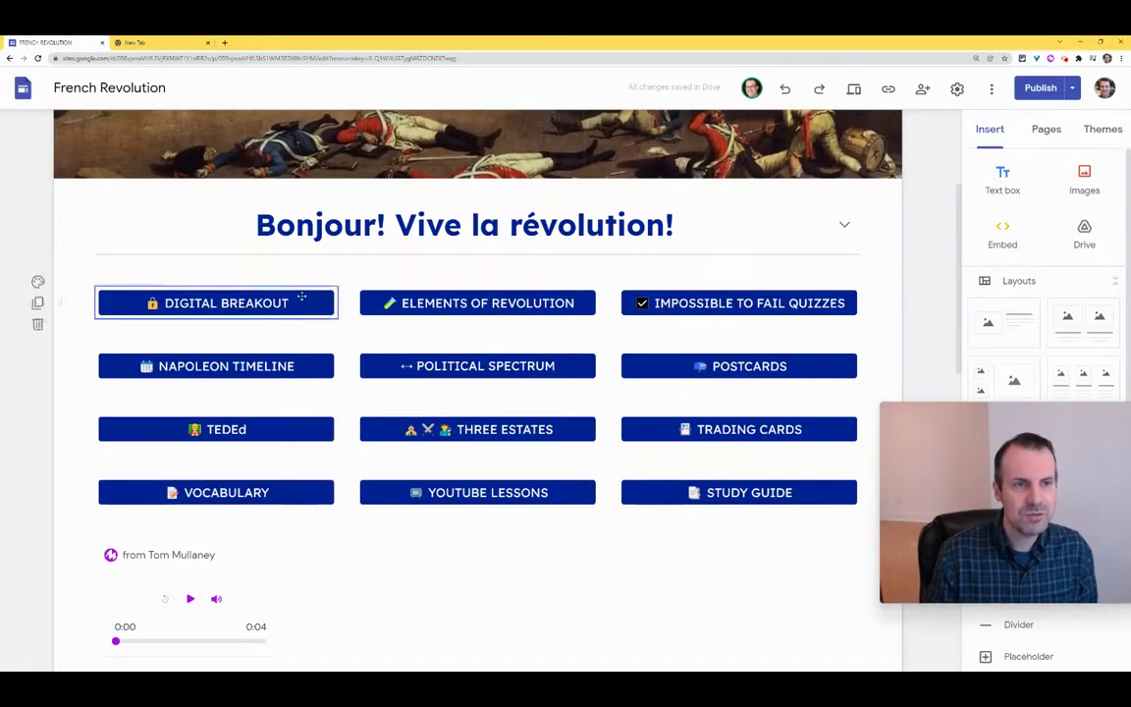
click(165, 48)
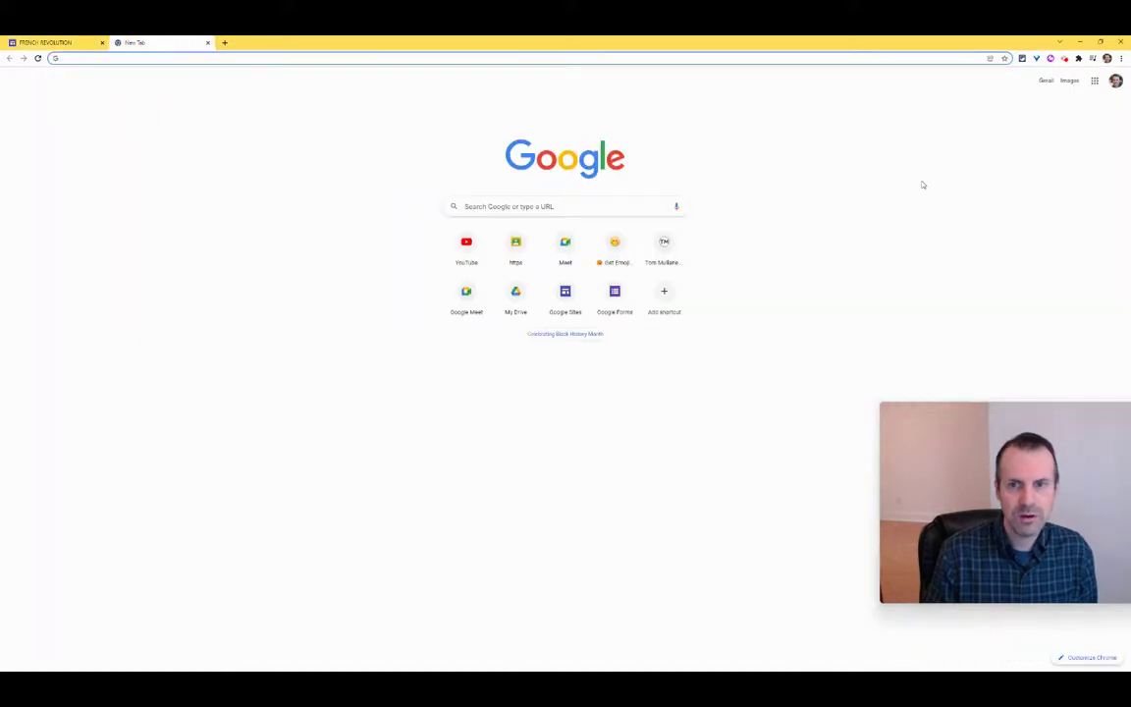
click(1049, 58)
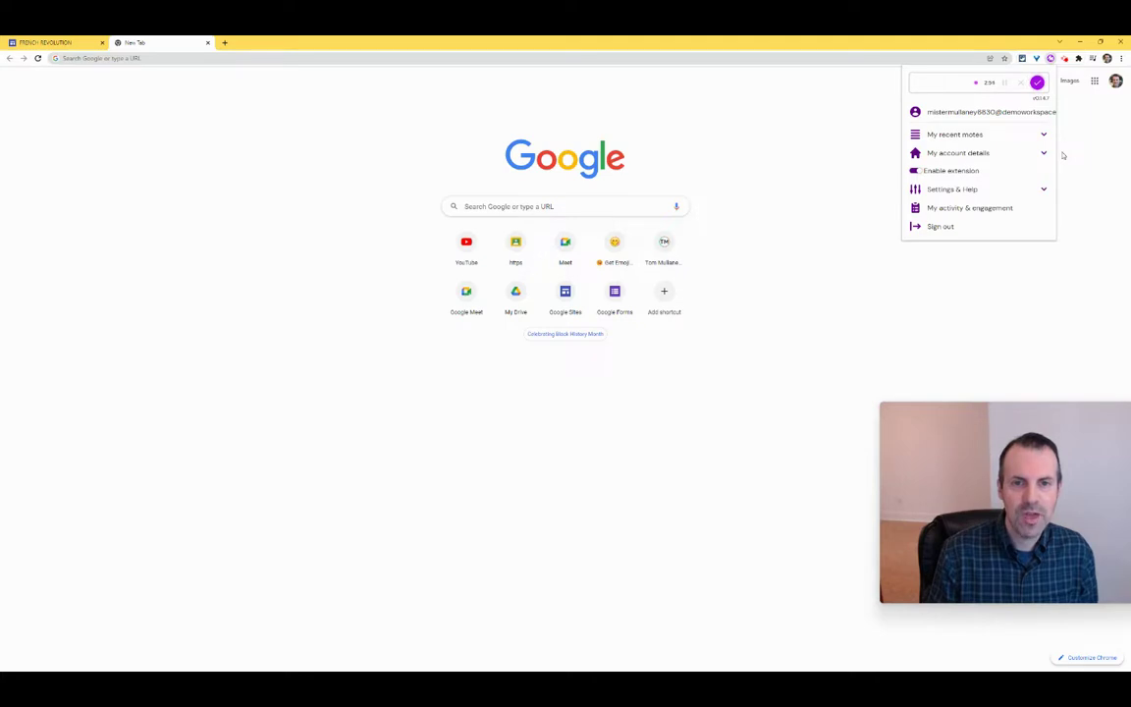
click(1038, 85)
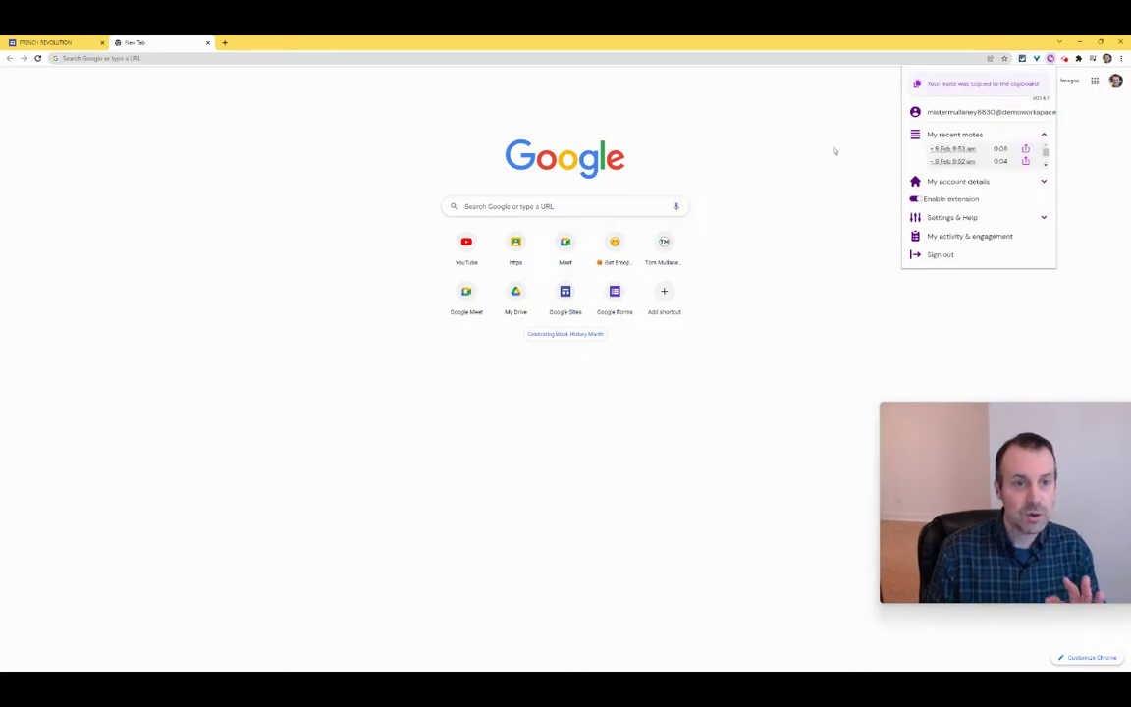
click(66, 45)
scroll(404, 490, down, 2)
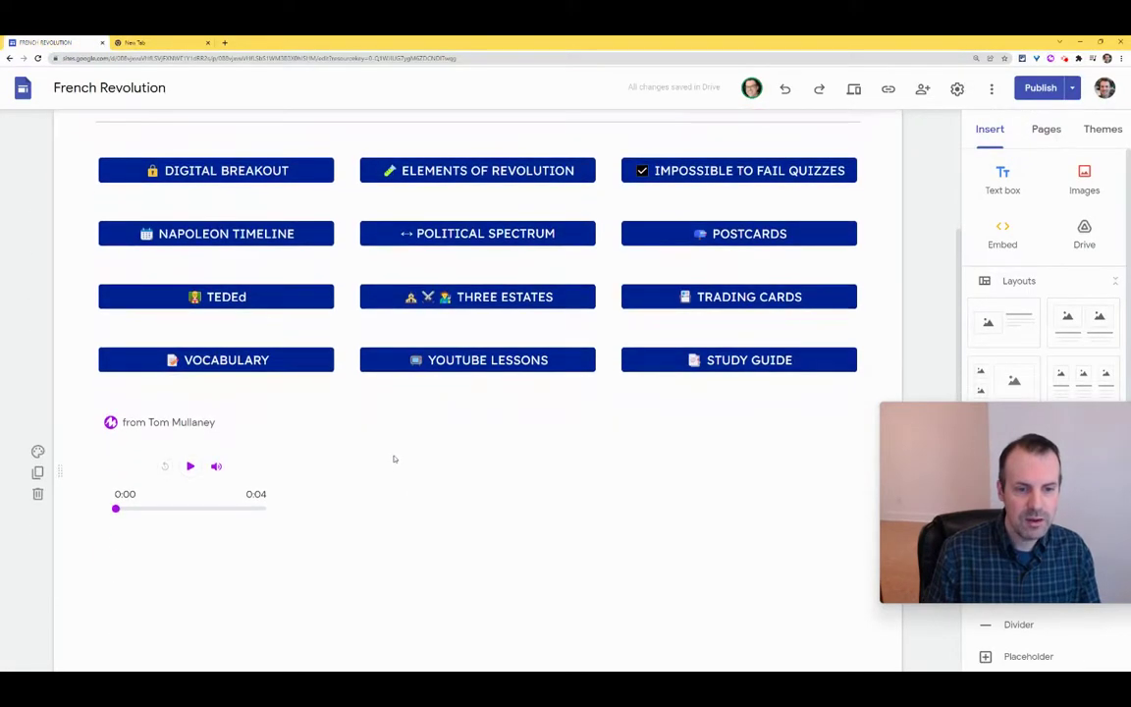
double_click(394, 458)
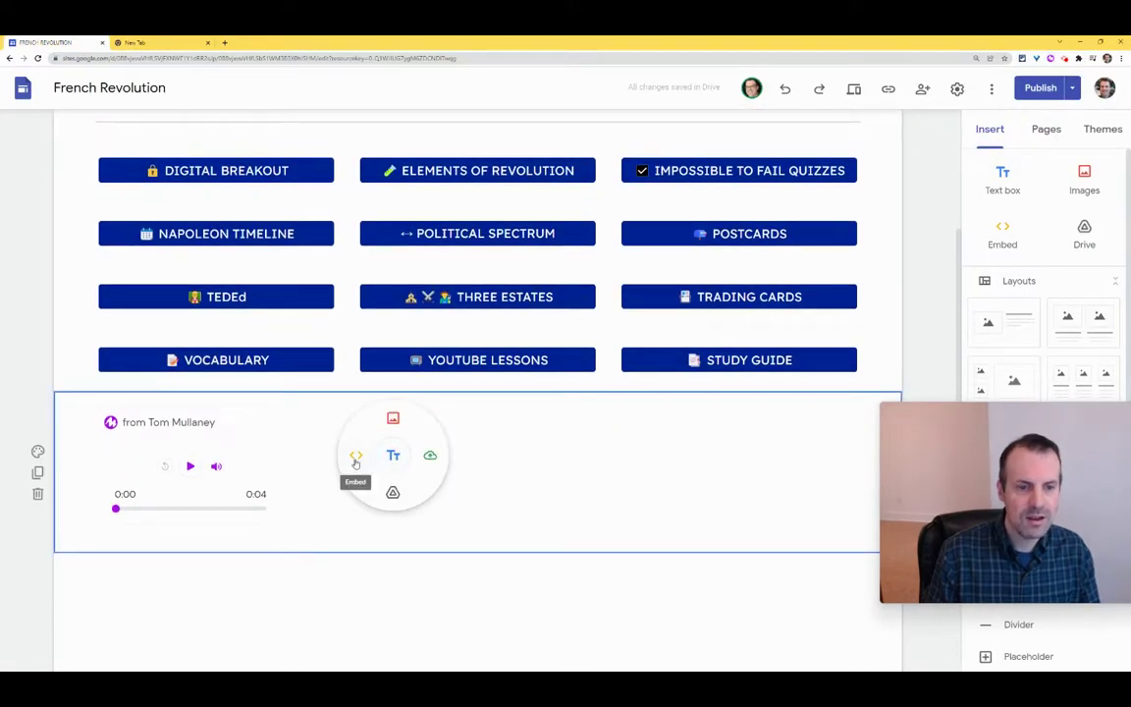
click(356, 461)
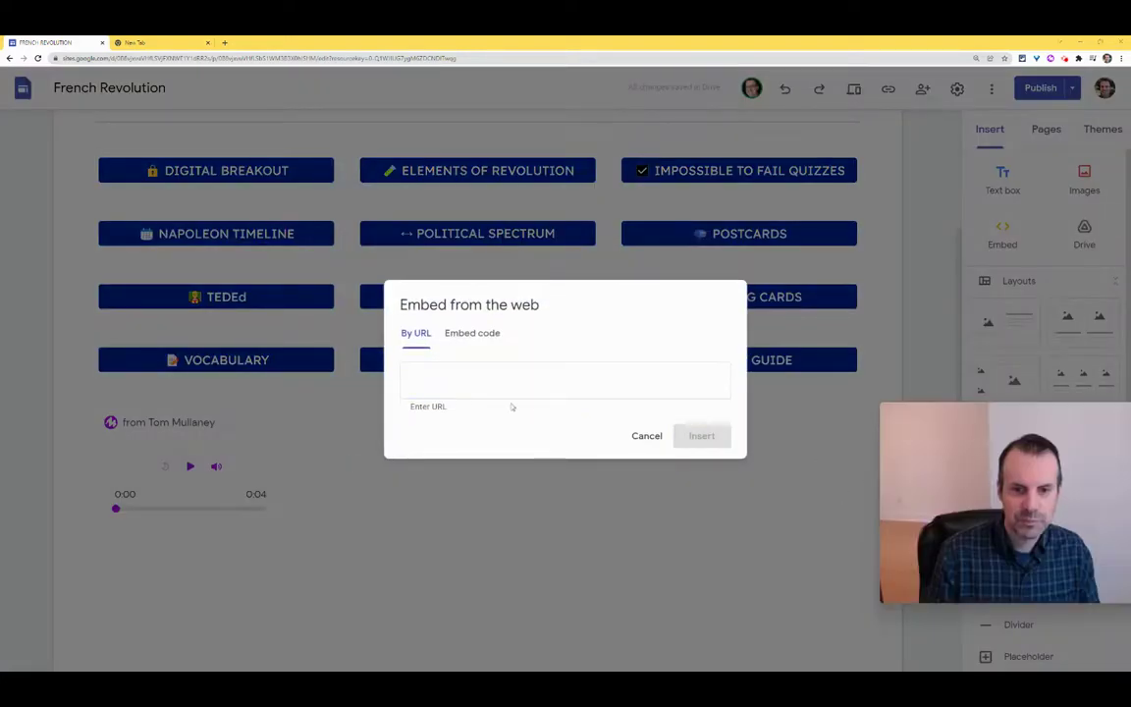
right_click(441, 382)
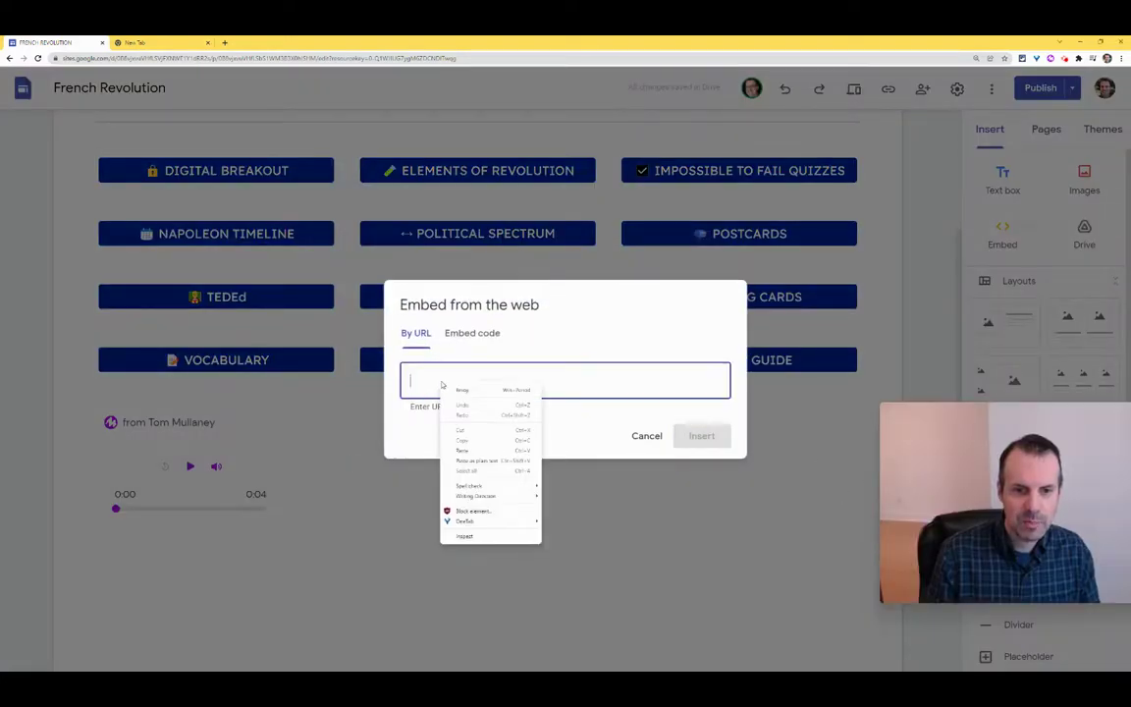
click(468, 449)
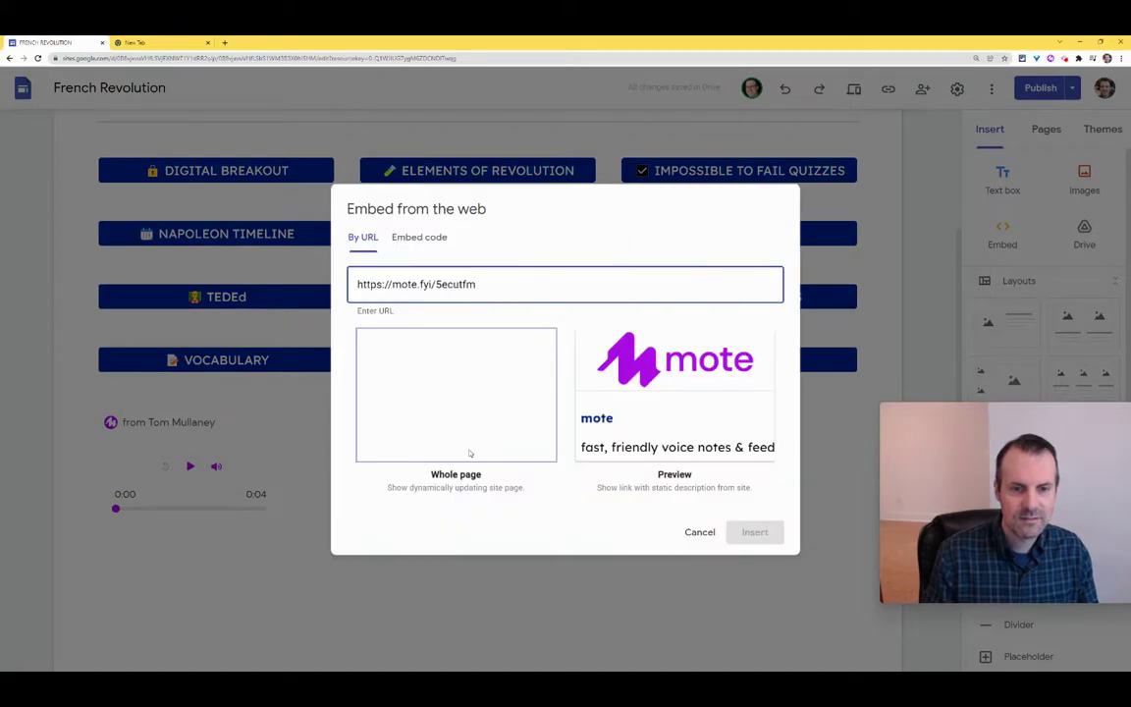
click(469, 402)
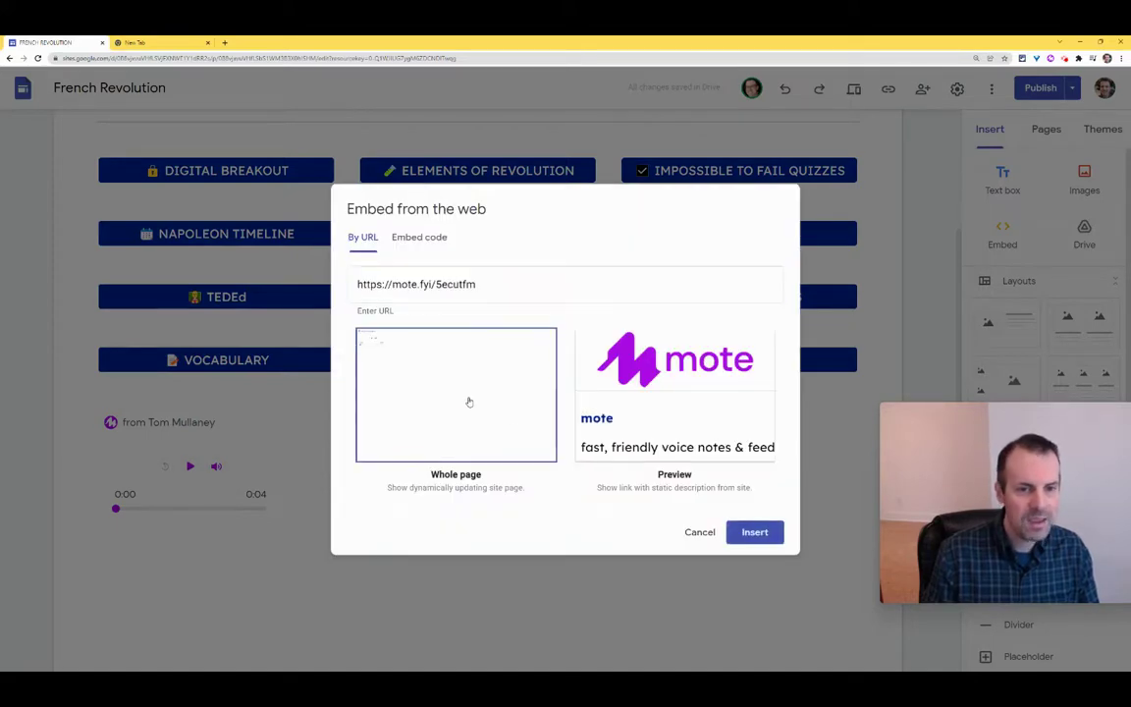
click(754, 532)
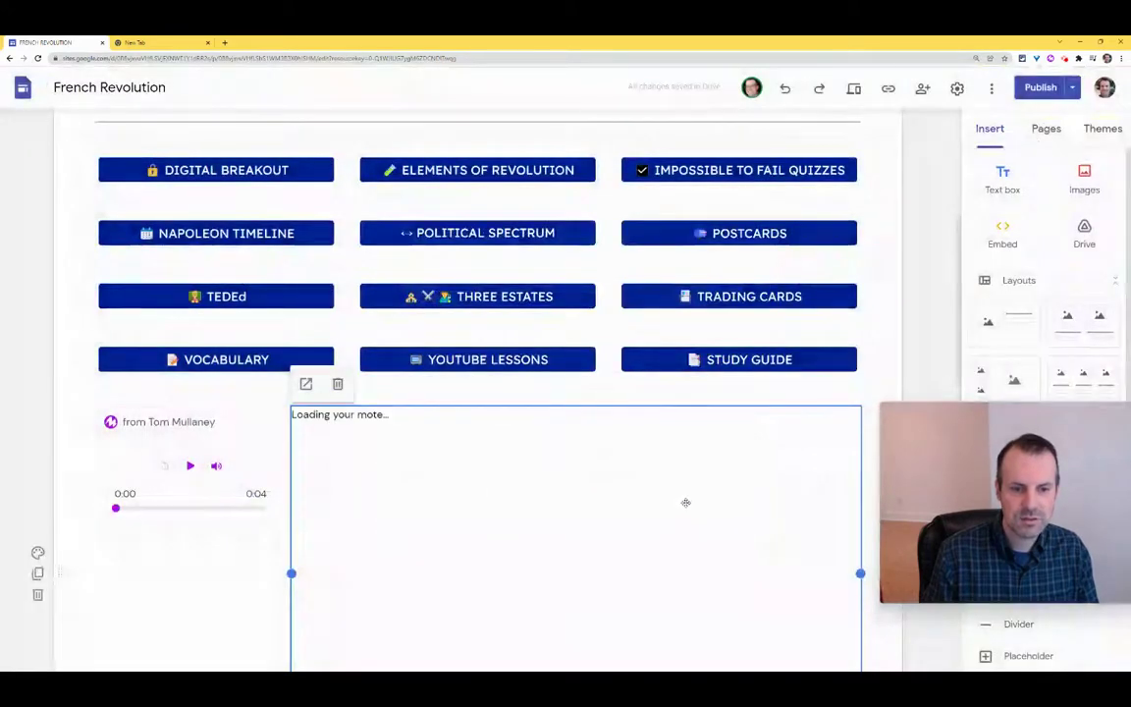
drag(859, 562, 487, 345)
click(453, 329)
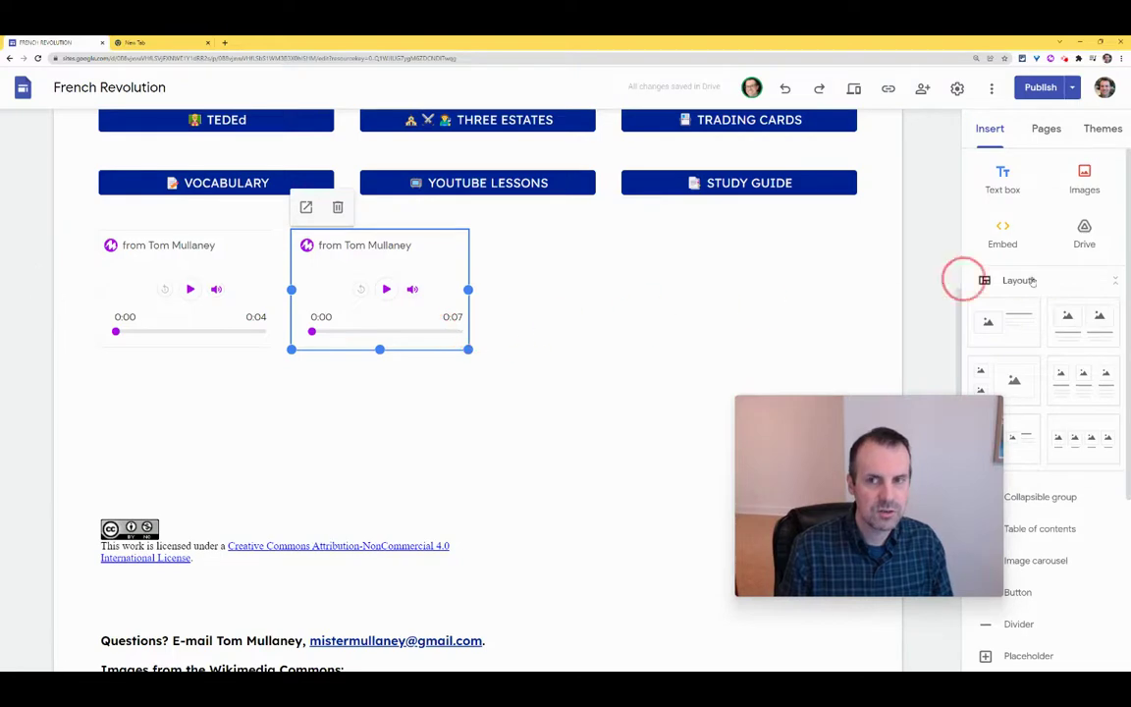
Publish the French Revolution site, skipping the 'Publish with confidence' notice, and view it live.
click(1037, 88)
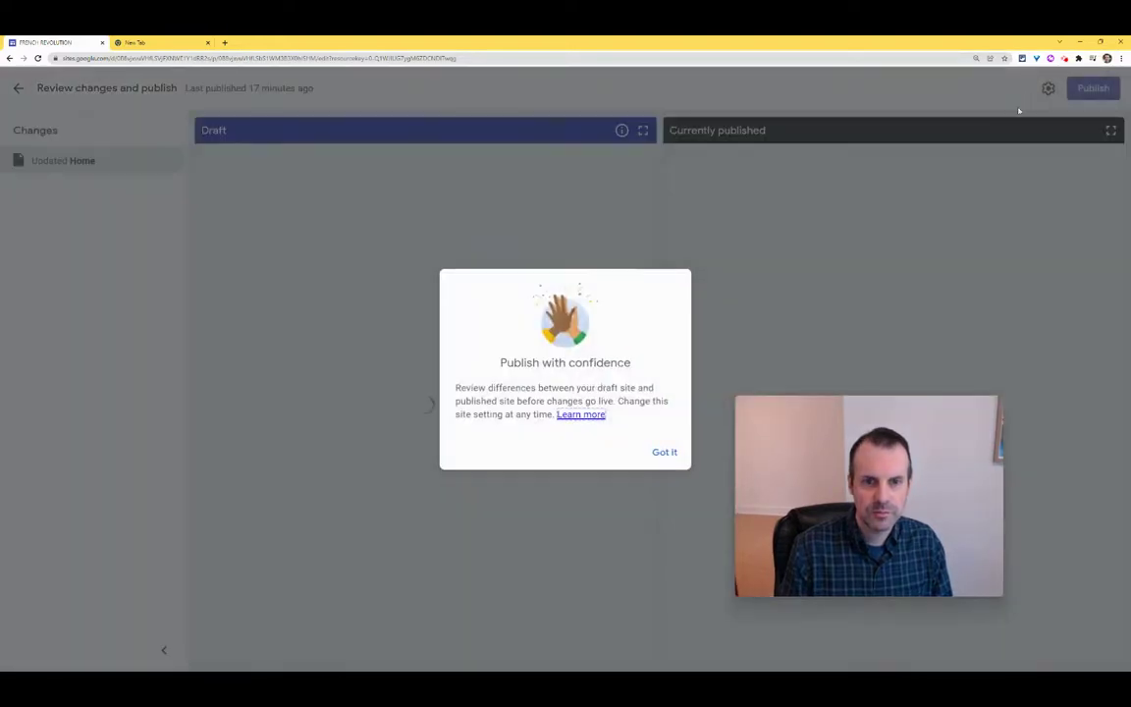
click(676, 448)
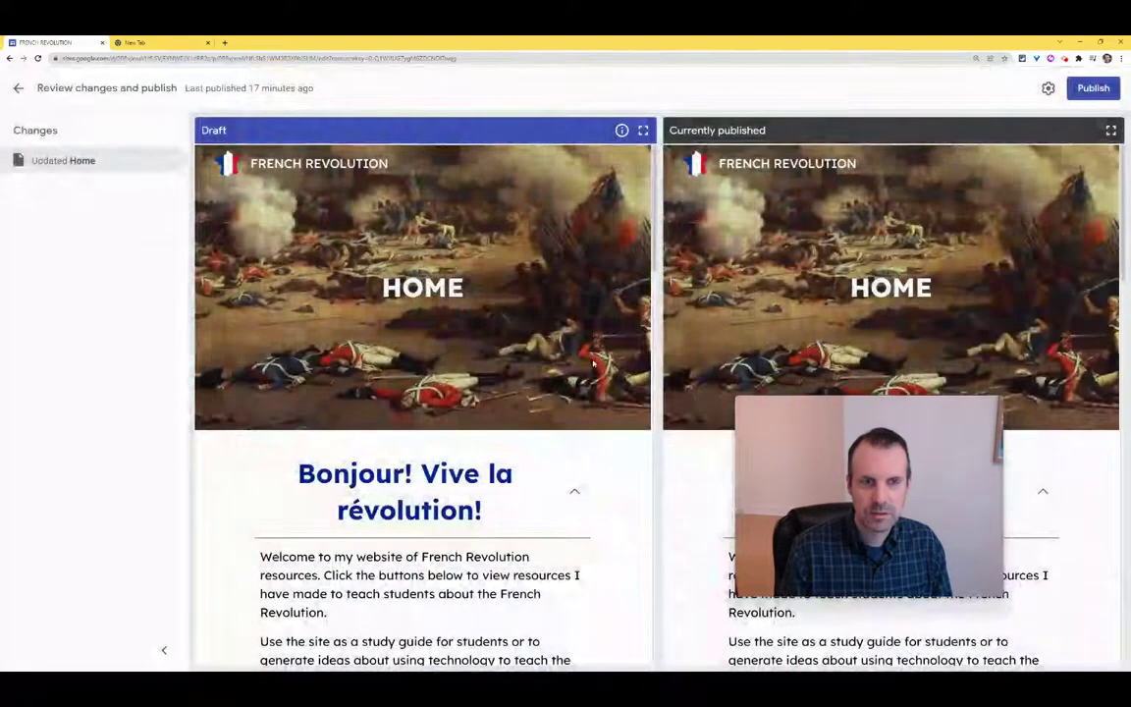
click(1090, 88)
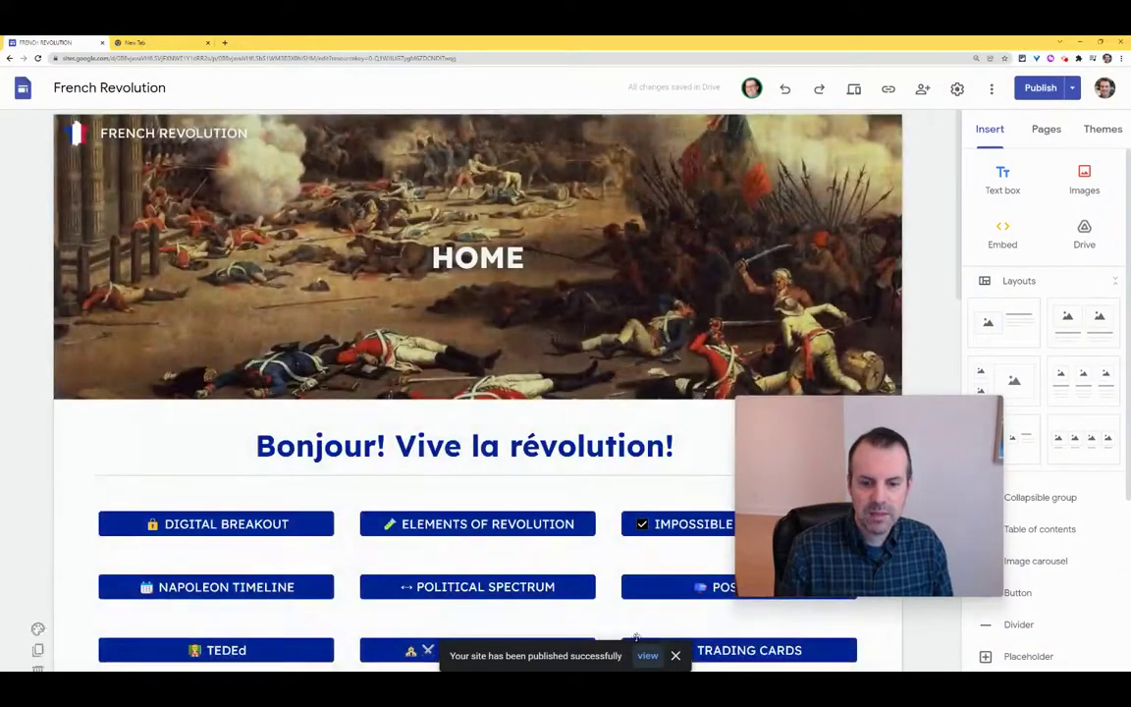
click(647, 655)
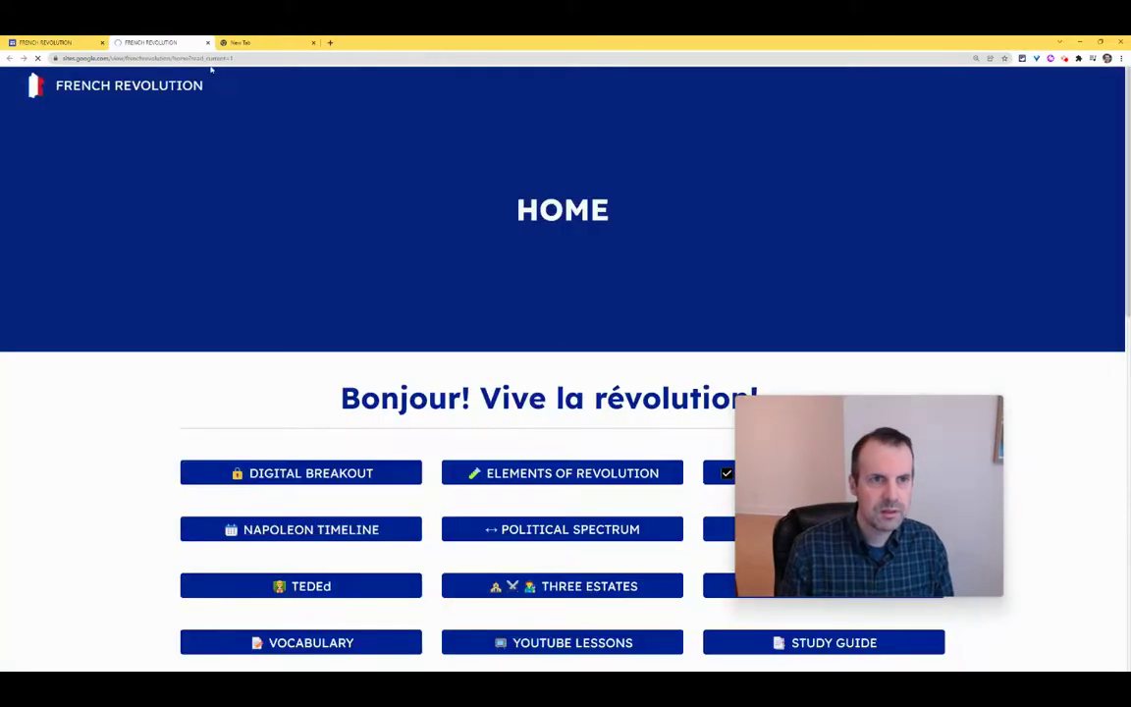
Copy the published site's web address and open a new browser window.
click(175, 58)
key(ctrl+c)
right_click(175, 59)
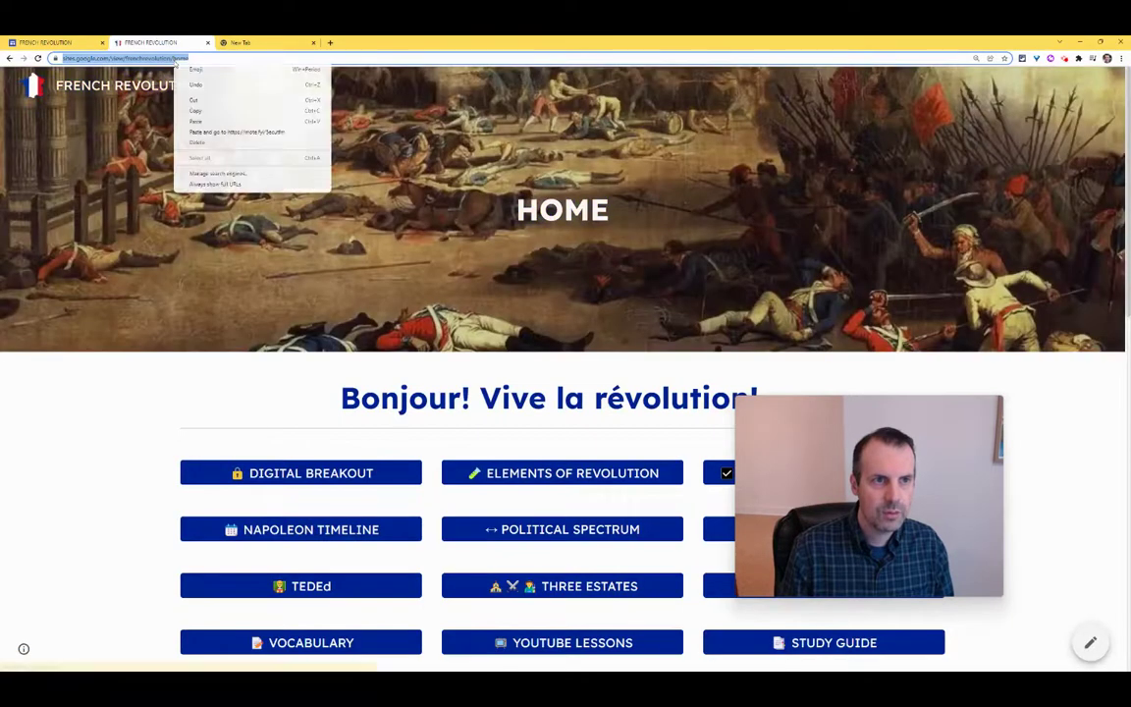
click(194, 111)
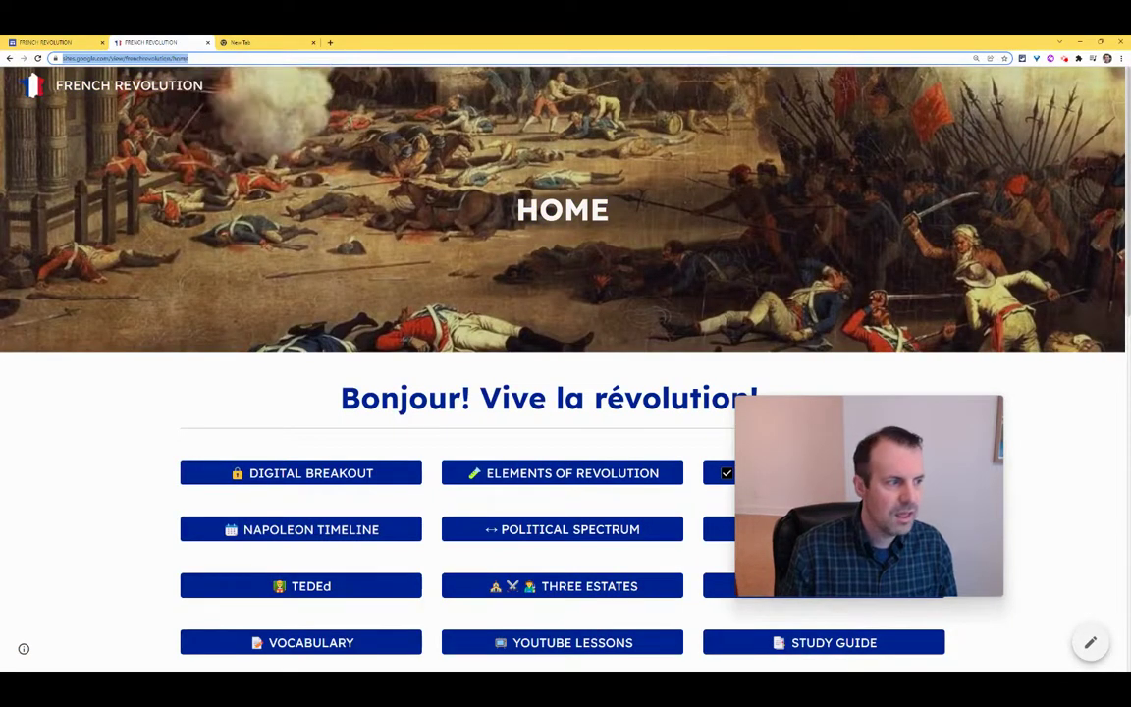
key(ctrl+n)
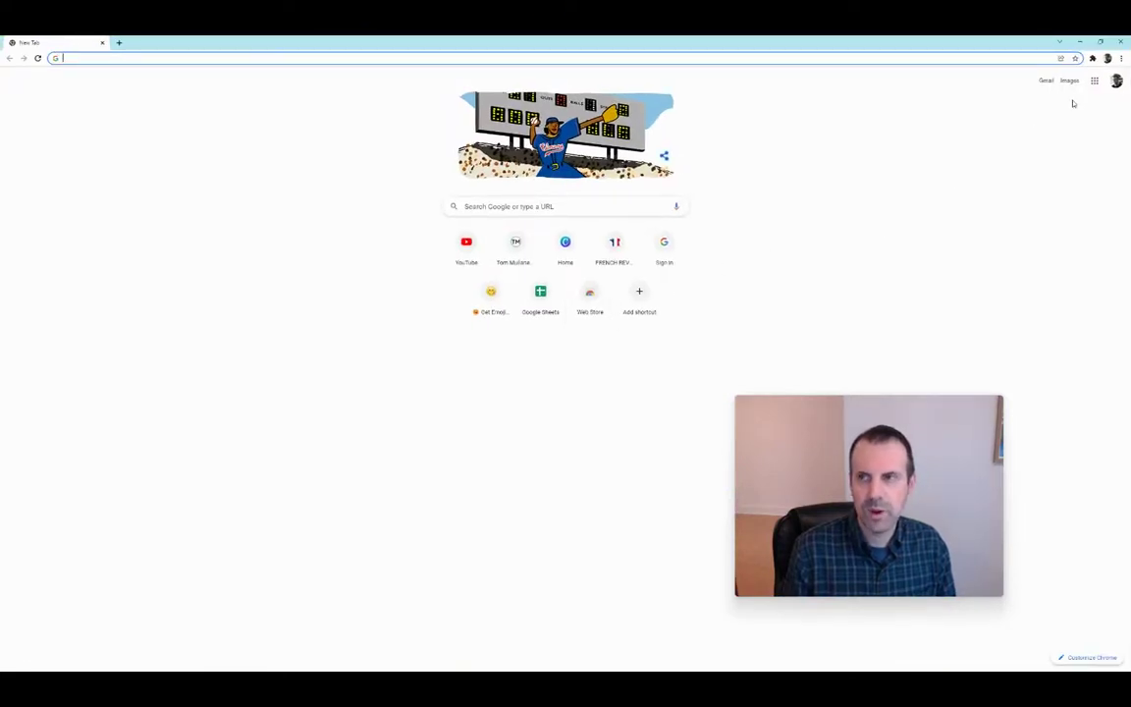
Load the copied published site address in the new window and scroll to the players.
click(1092, 58)
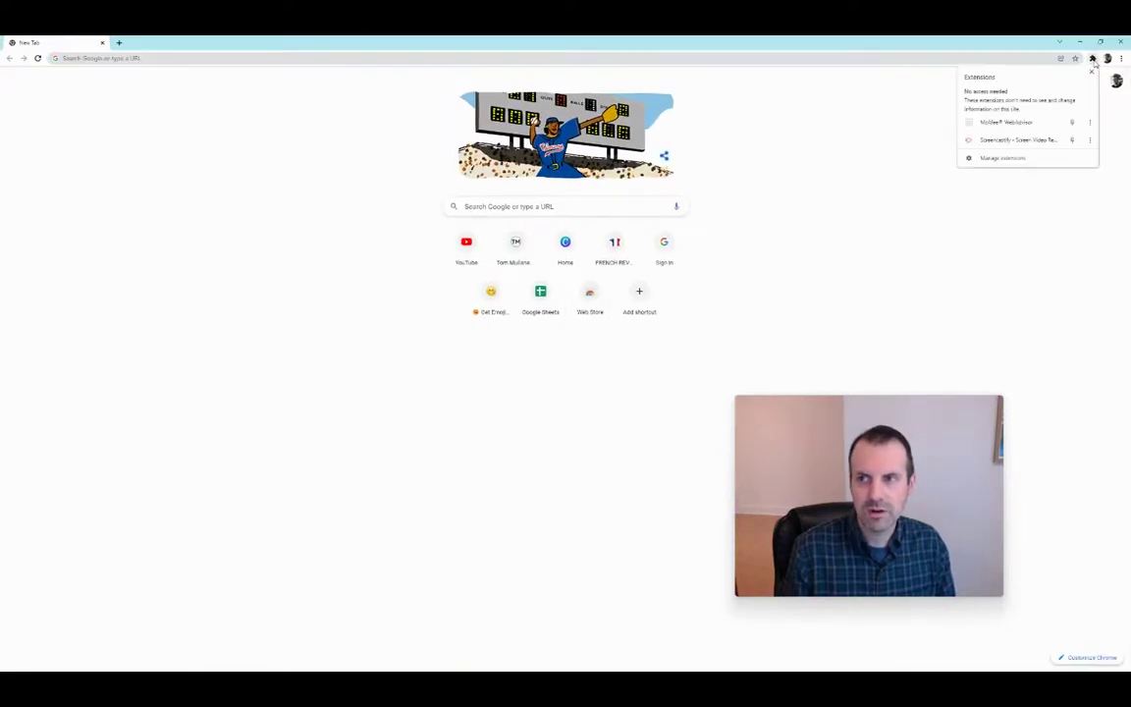
click(99, 61)
right_click(98, 61)
click(126, 132)
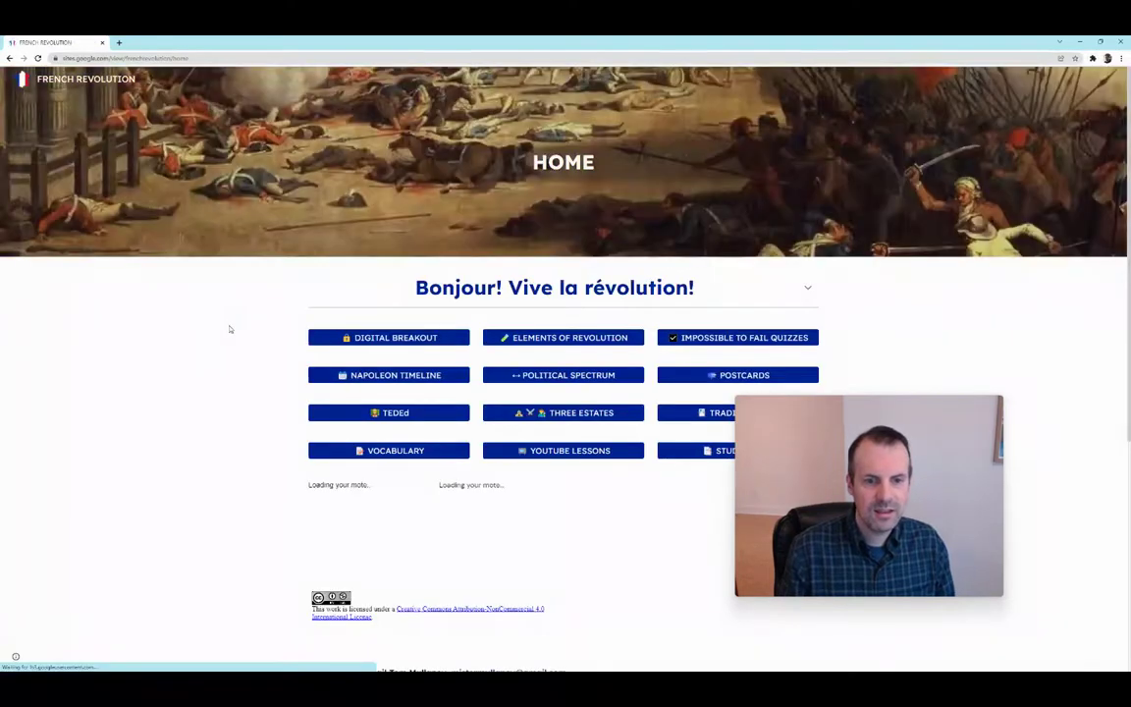
scroll(226, 314, down, 3)
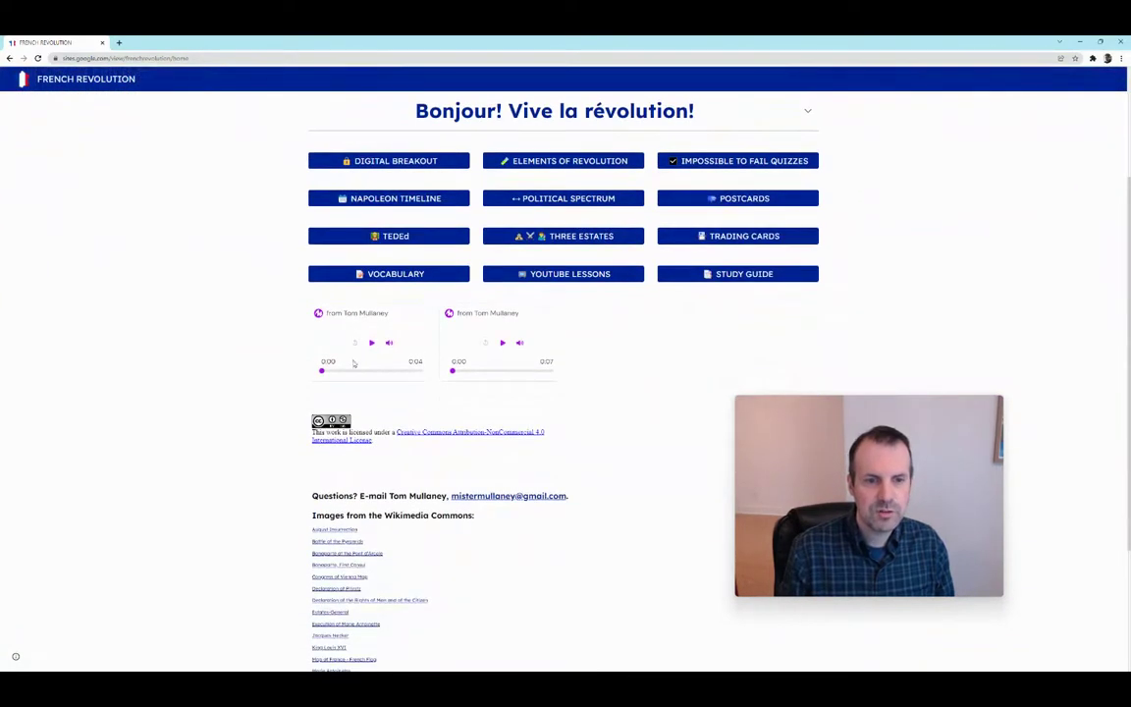
Play and pause each of the two embedded Mote voice notes to confirm they work.
click(372, 344)
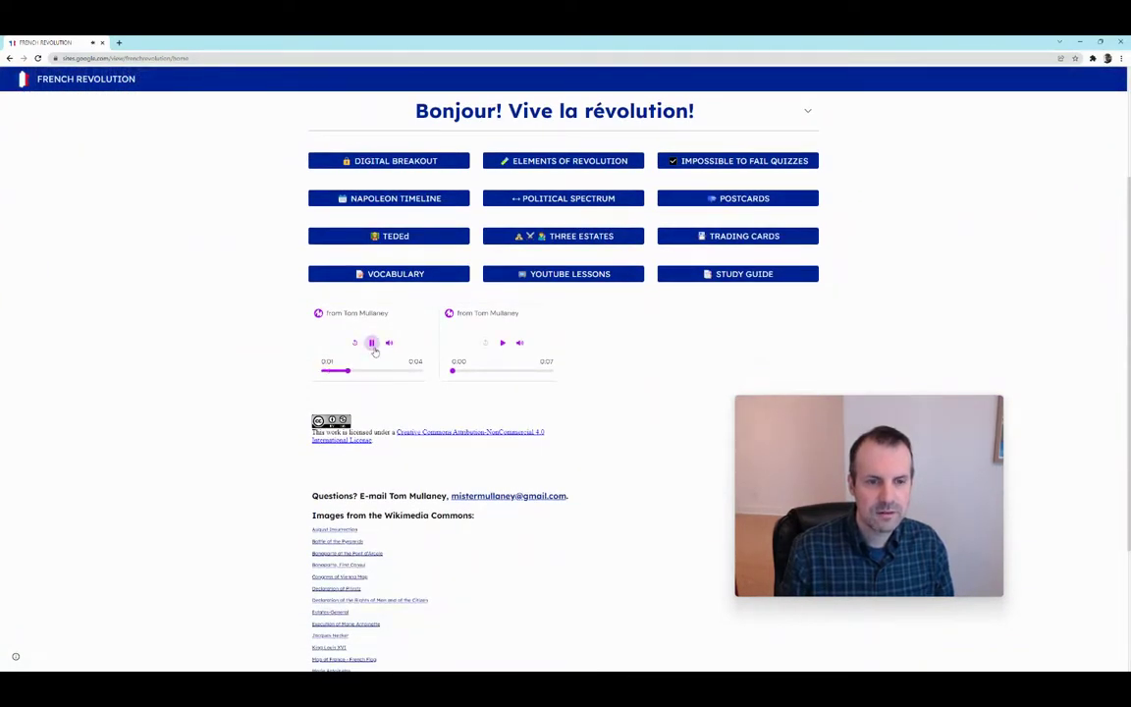
click(373, 348)
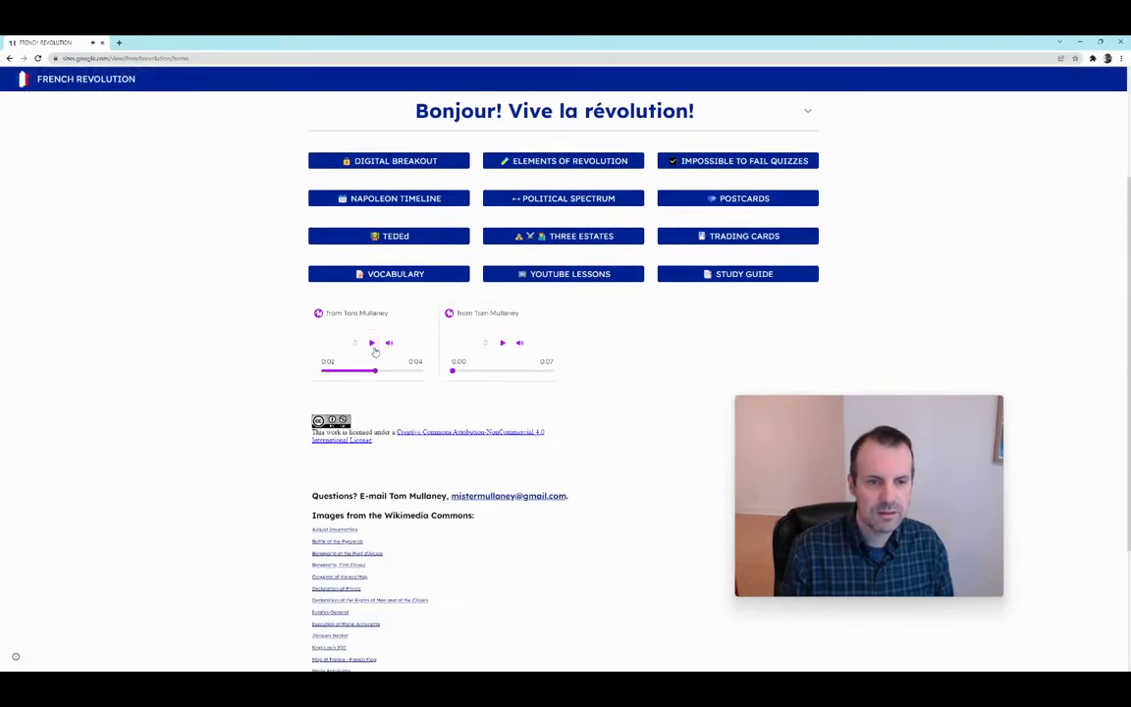
click(502, 346)
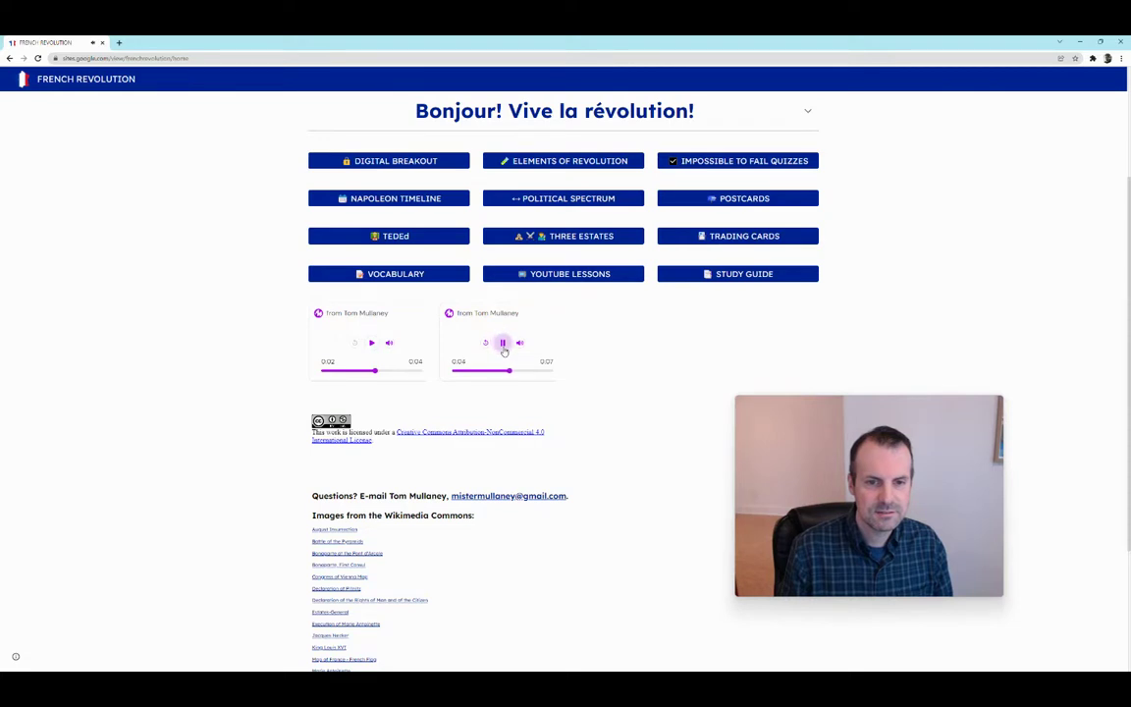
click(503, 347)
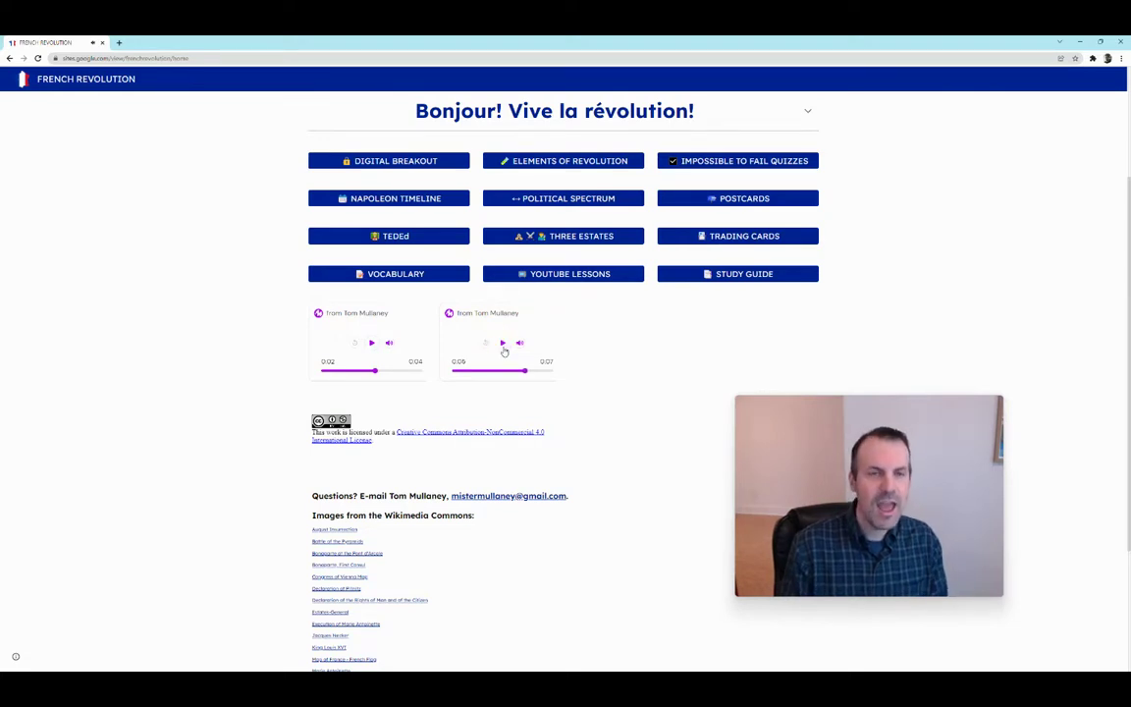